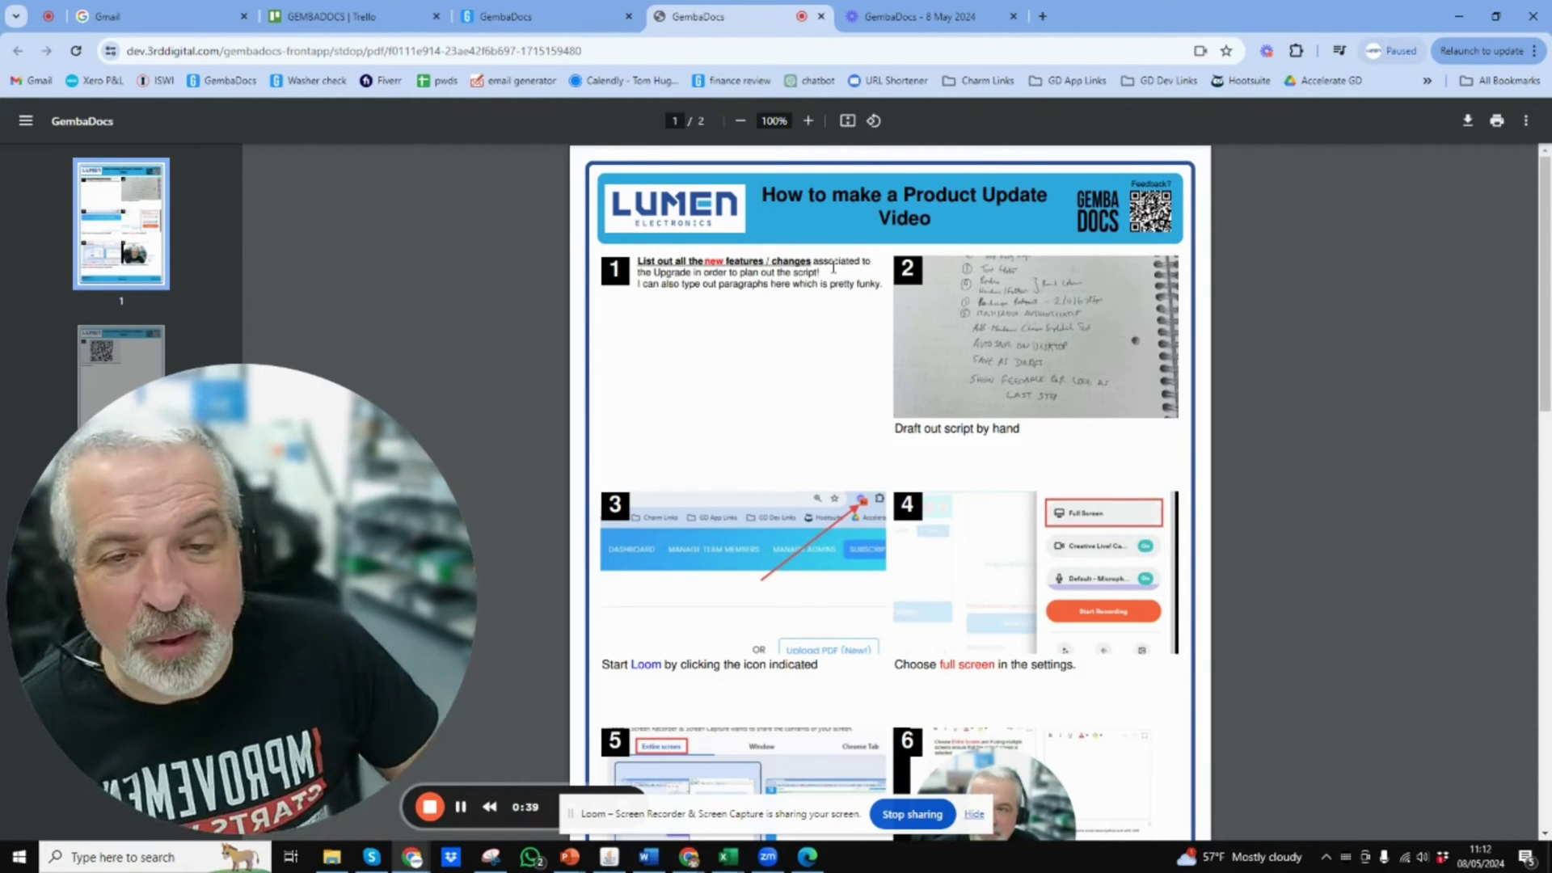
# Edit the Product Update Video SOP, review PDF border widths, and keep six steps per page.
pyautogui.click(508, 27)
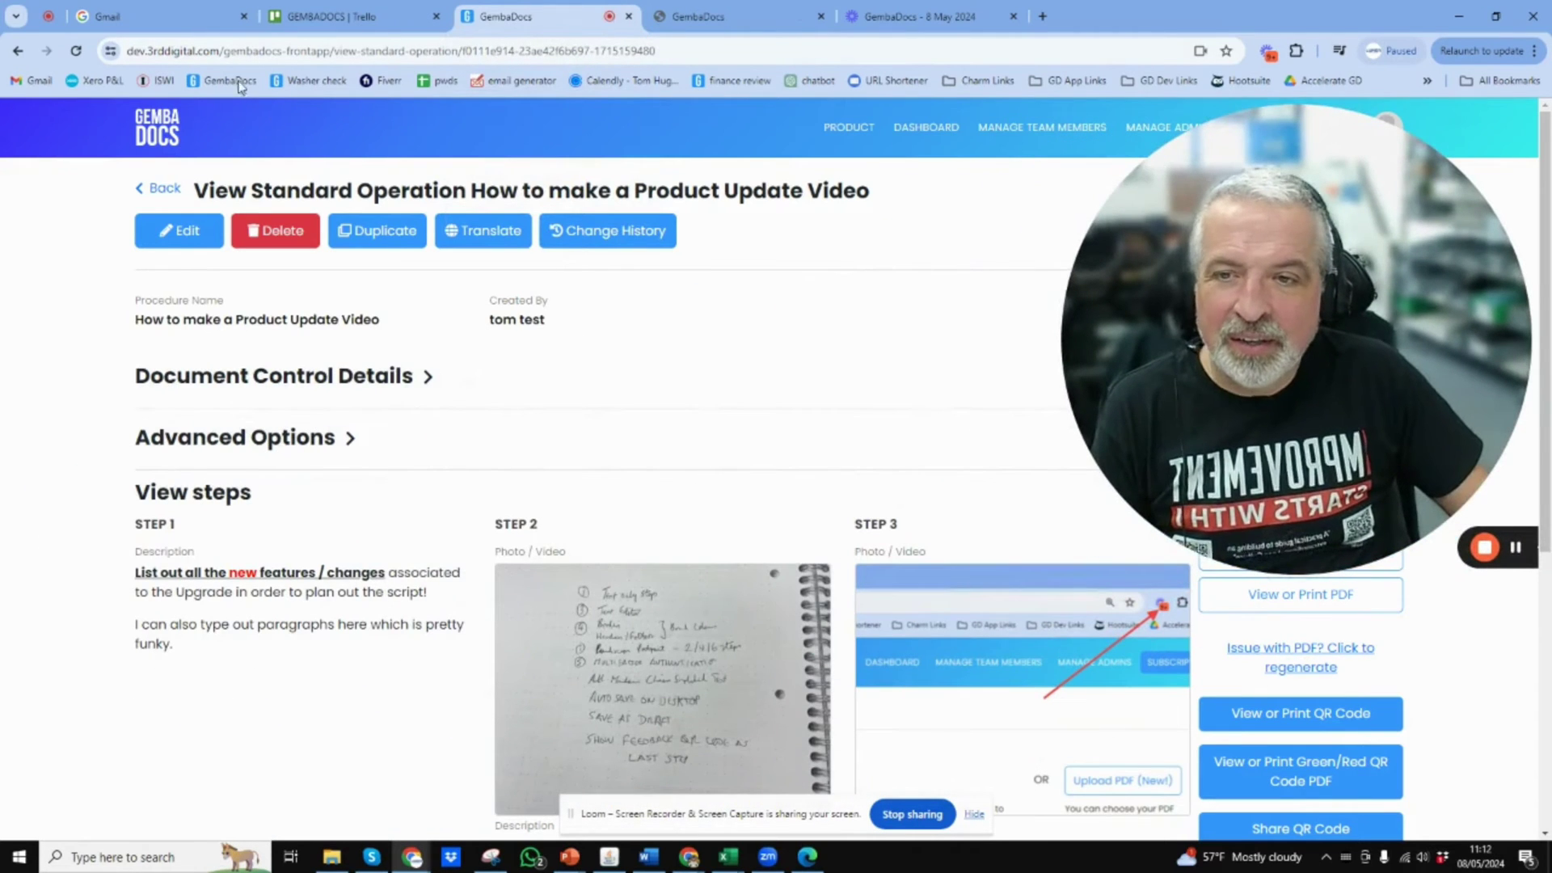
pyautogui.click(168, 234)
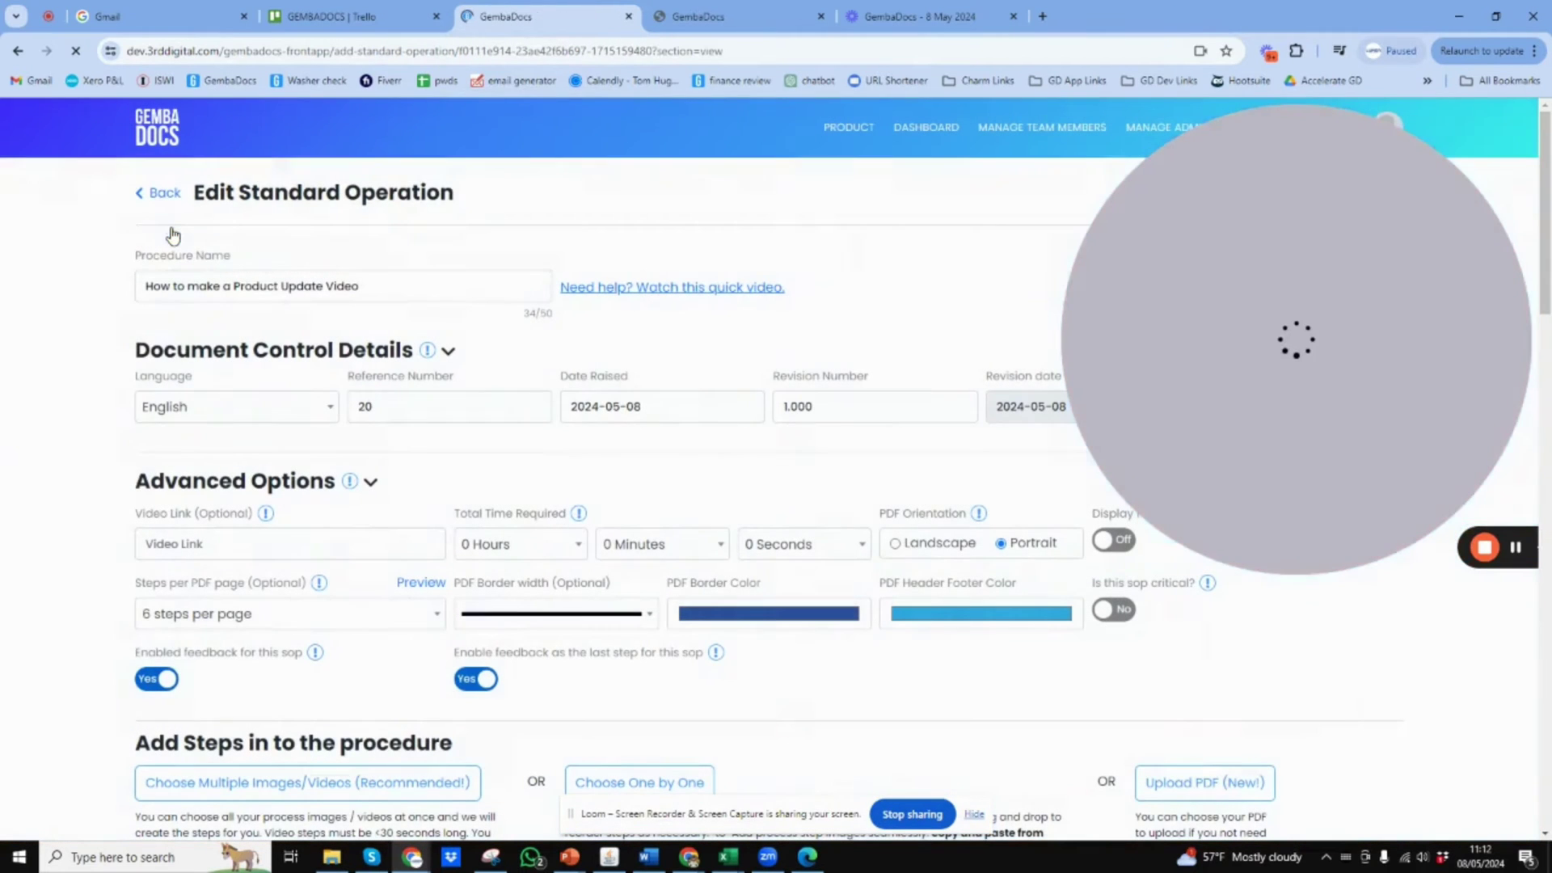
pyautogui.click(241, 486)
pyautogui.click(241, 486)
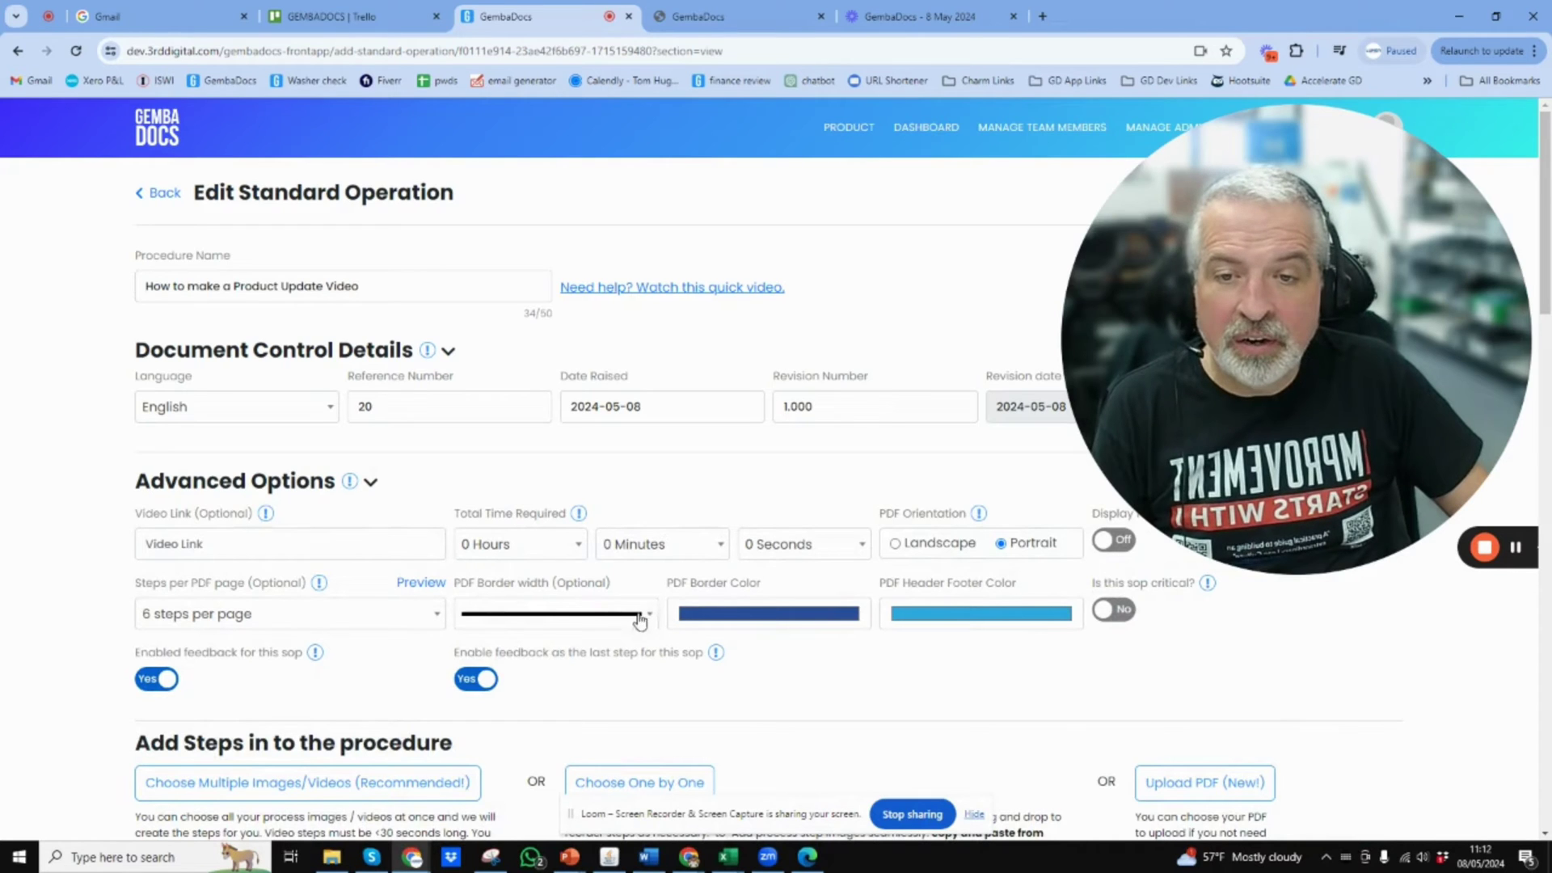
pyautogui.click(532, 620)
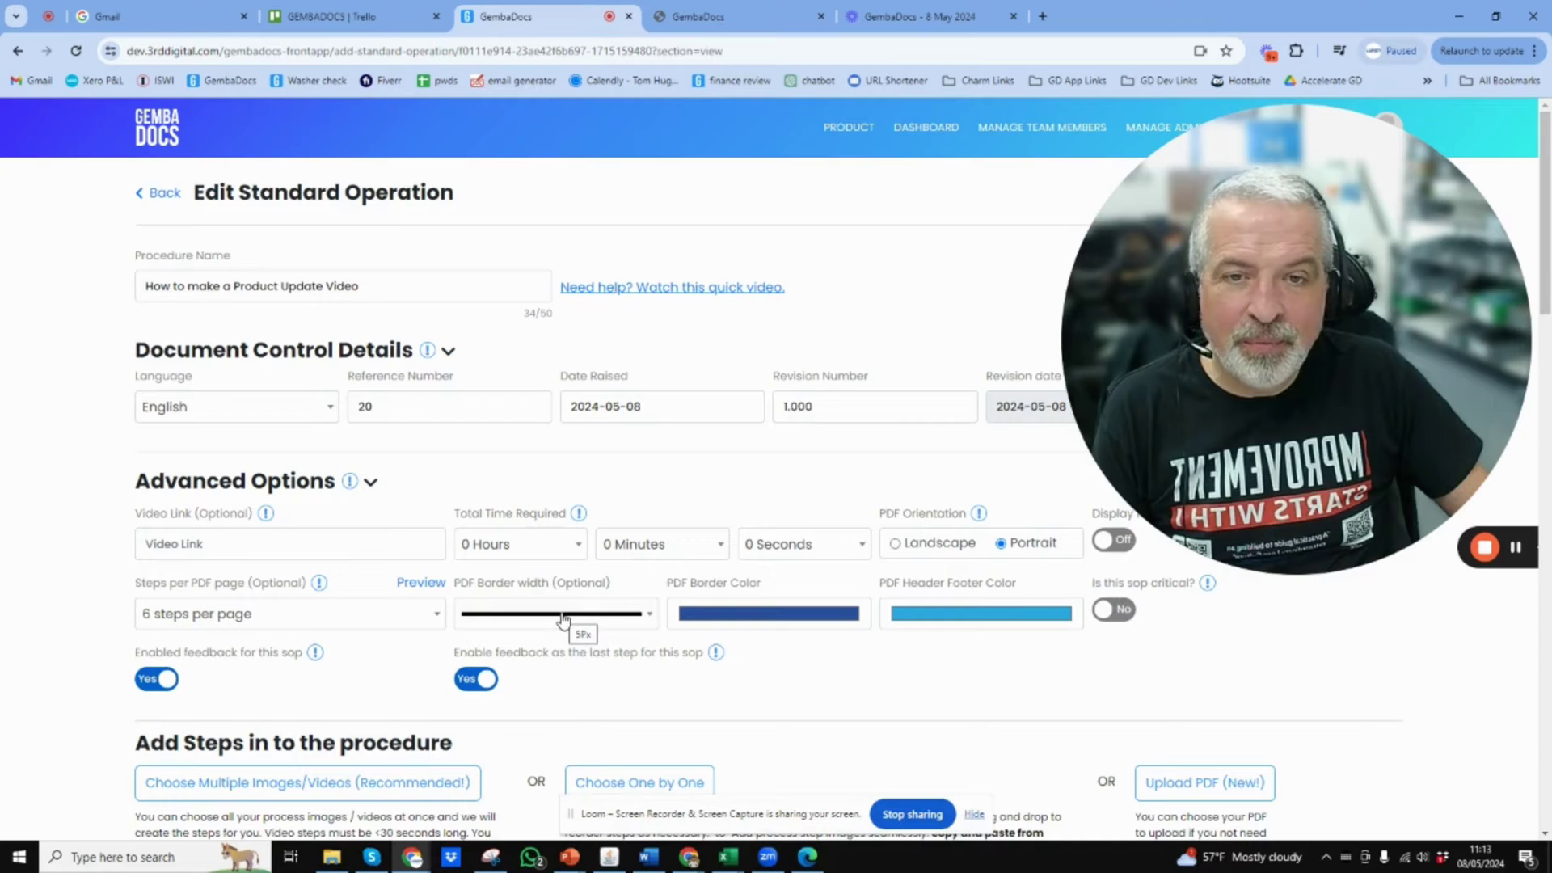
pyautogui.scroll(-1, 563, 621)
pyautogui.scroll(1, 561, 618)
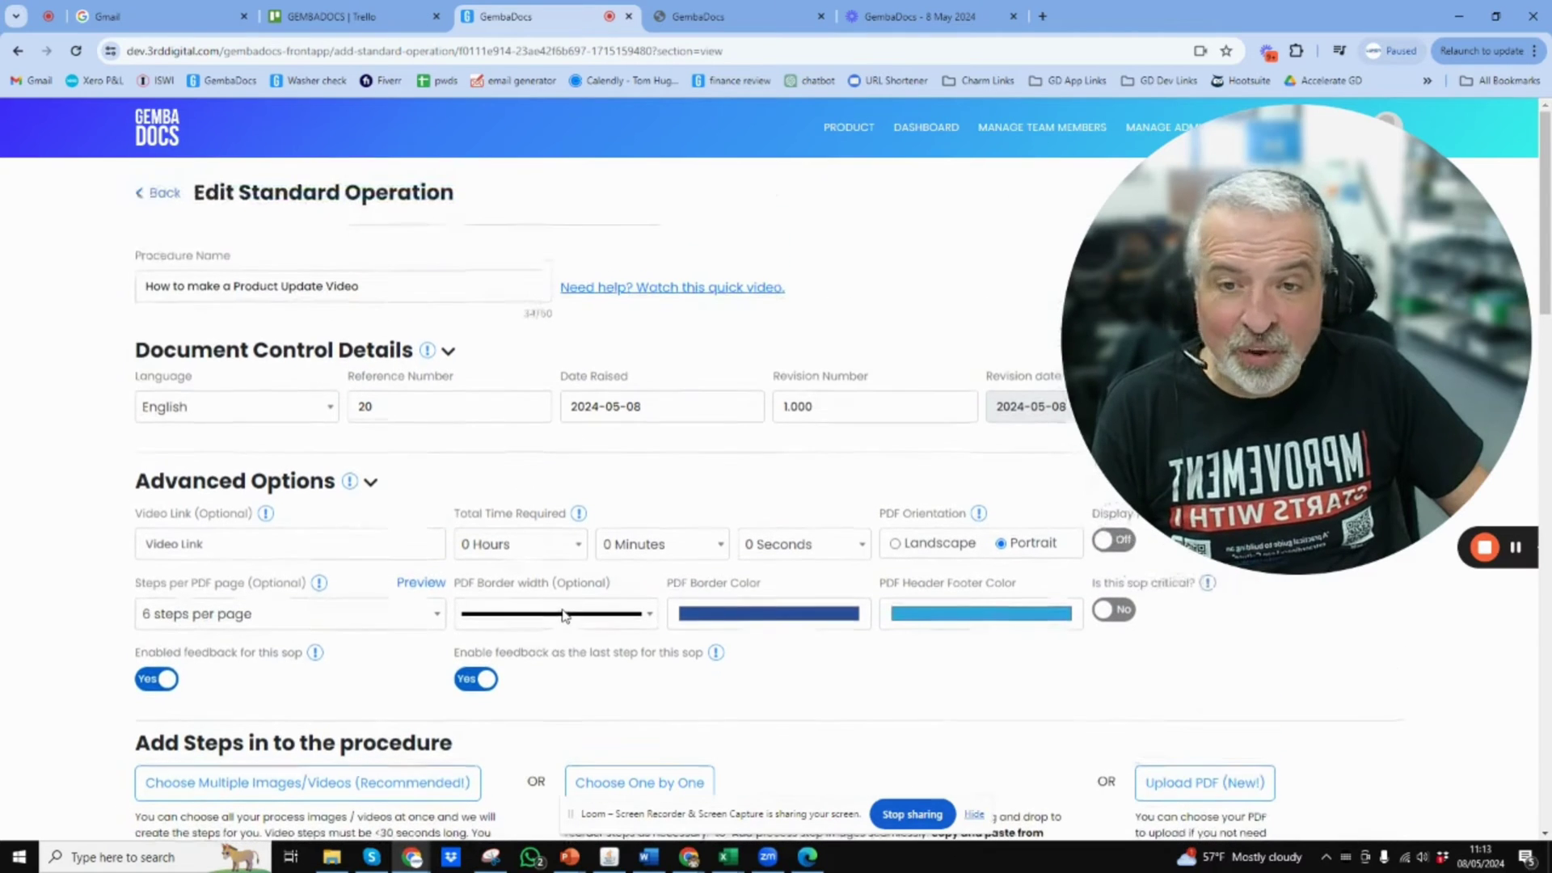
pyautogui.click(436, 621)
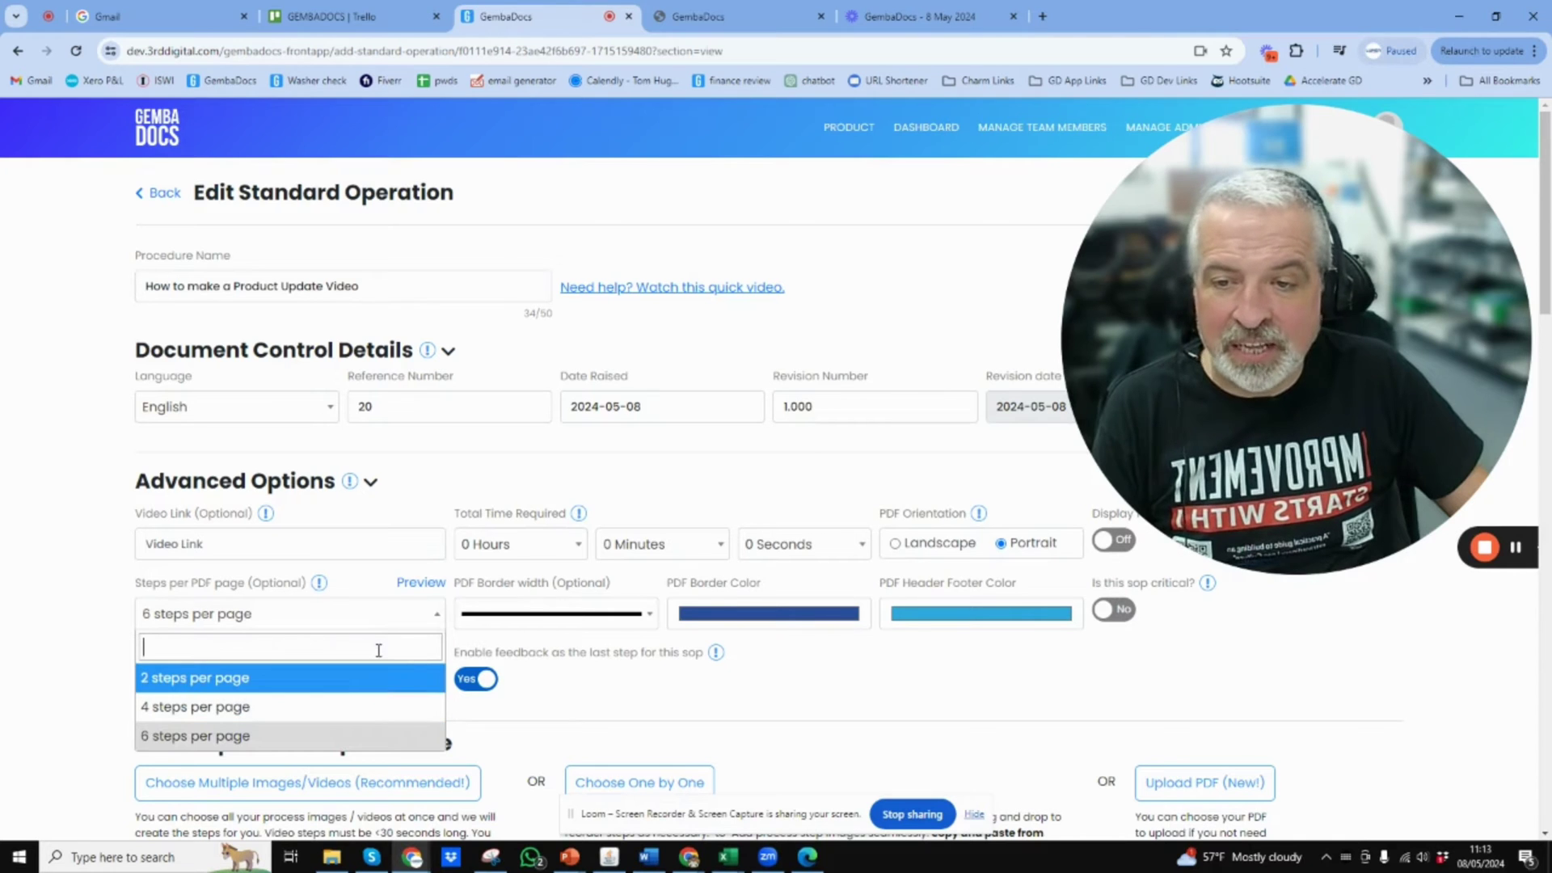
pyautogui.click(621, 693)
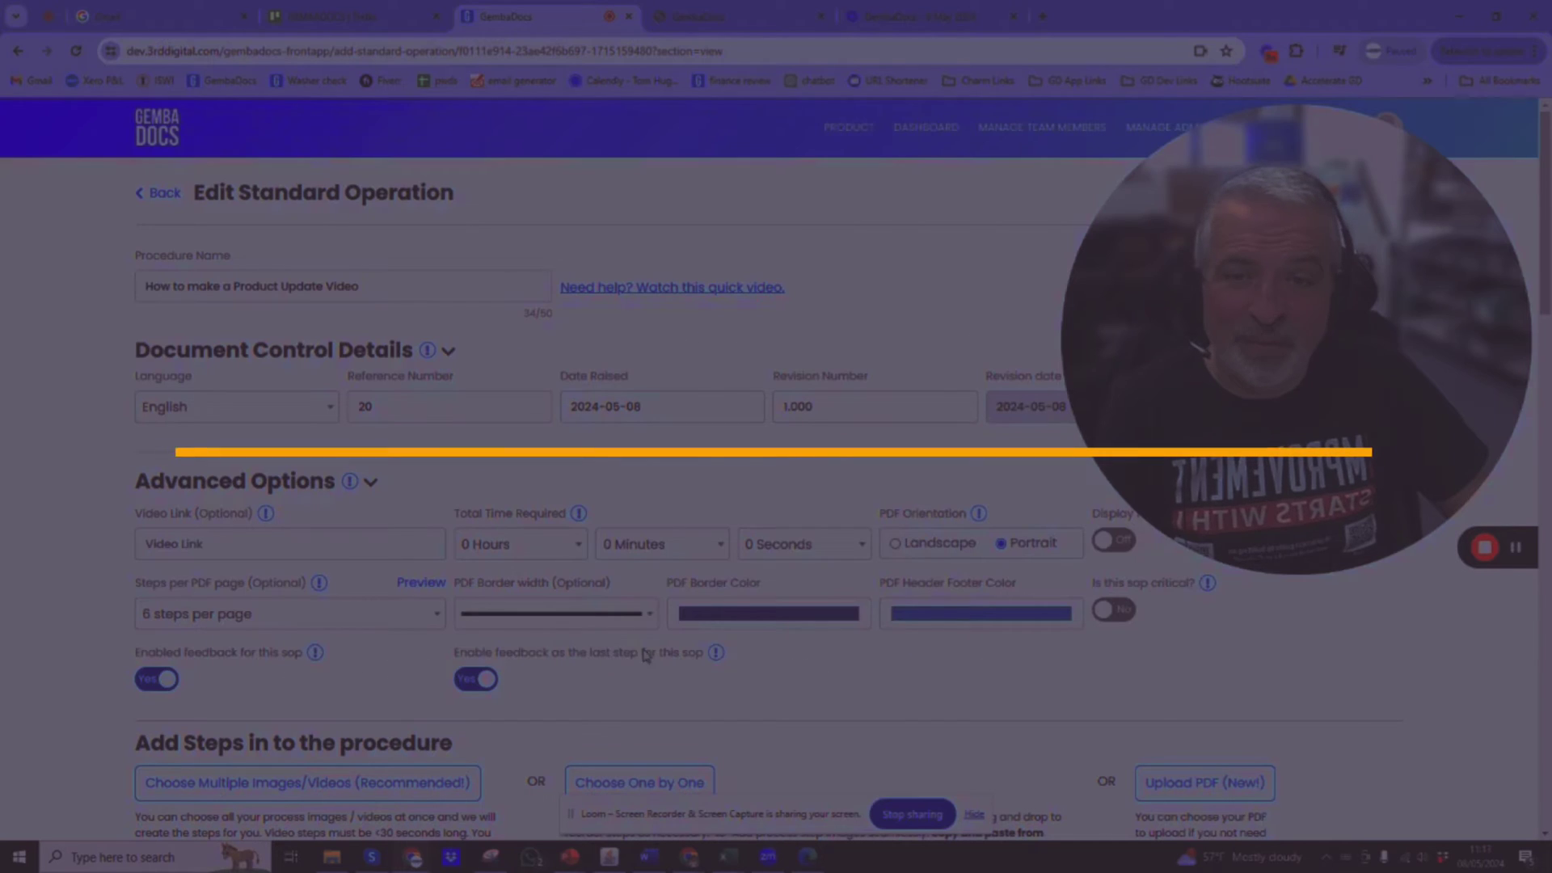
pyautogui.scroll(-1, 642, 678)
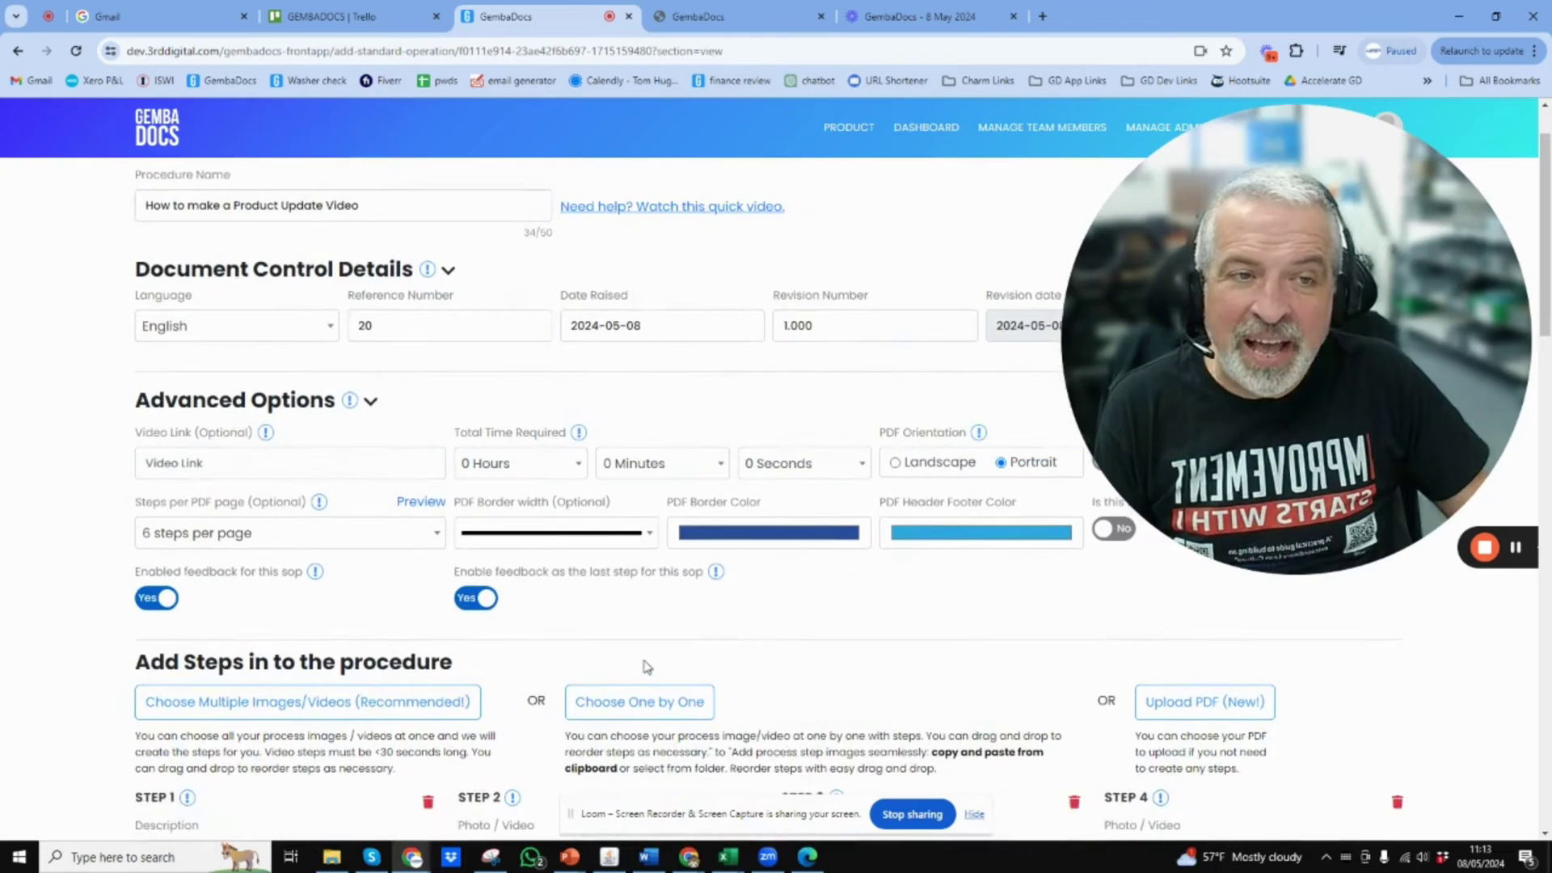
pyautogui.scroll(-1, 644, 666)
pyautogui.scroll(-1, 644, 655)
pyautogui.scroll(-2, 644, 655)
pyautogui.scroll(-1, 643, 652)
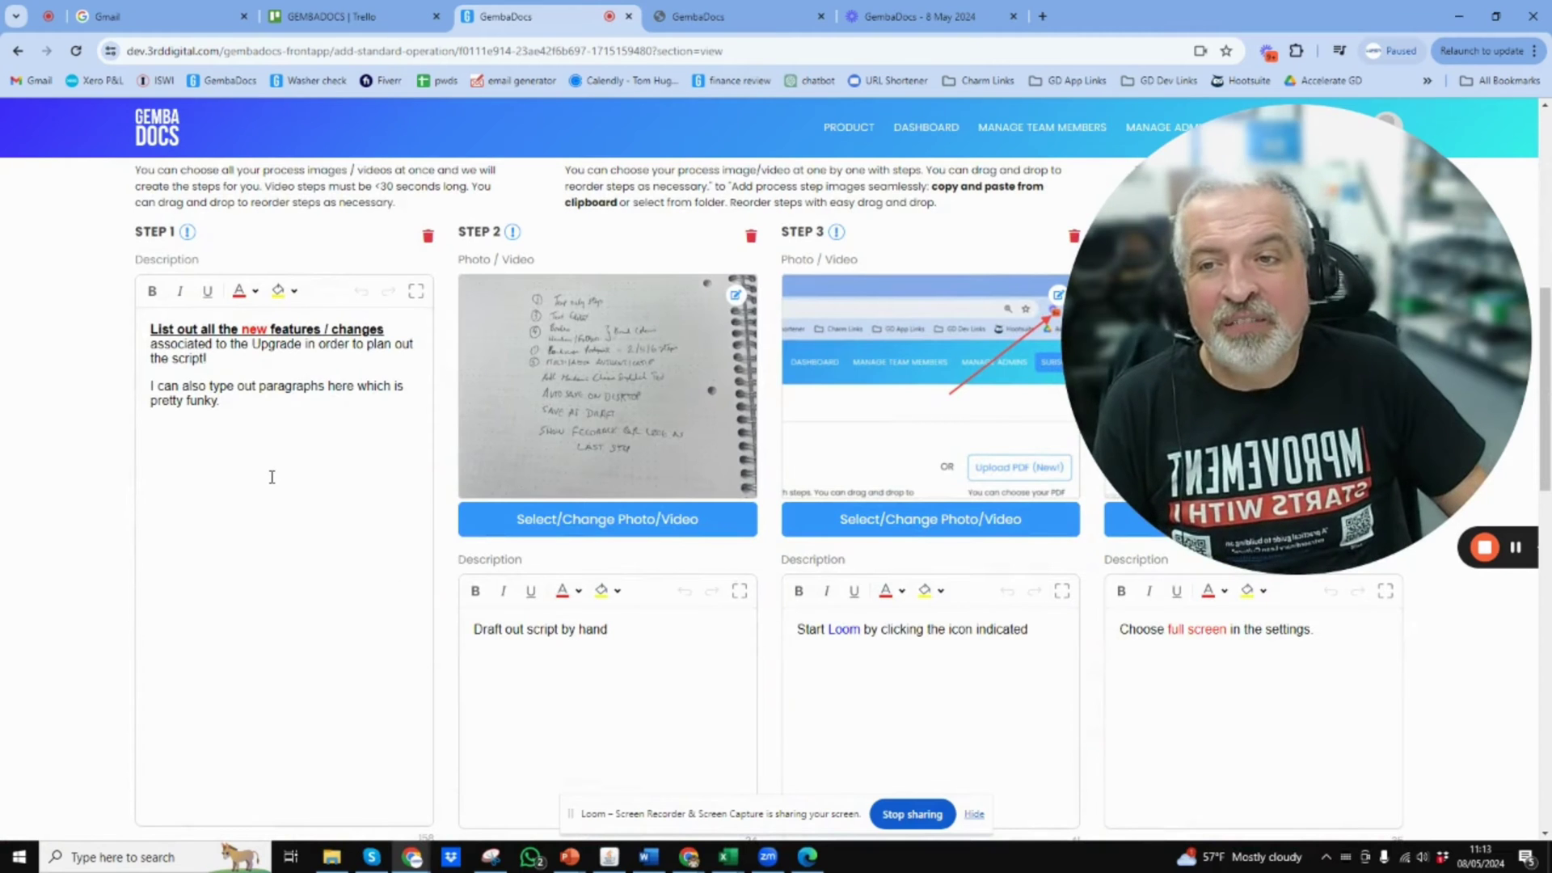
pyautogui.scroll(-2, 271, 477)
pyautogui.scroll(-1, 271, 478)
pyautogui.click(168, 721)
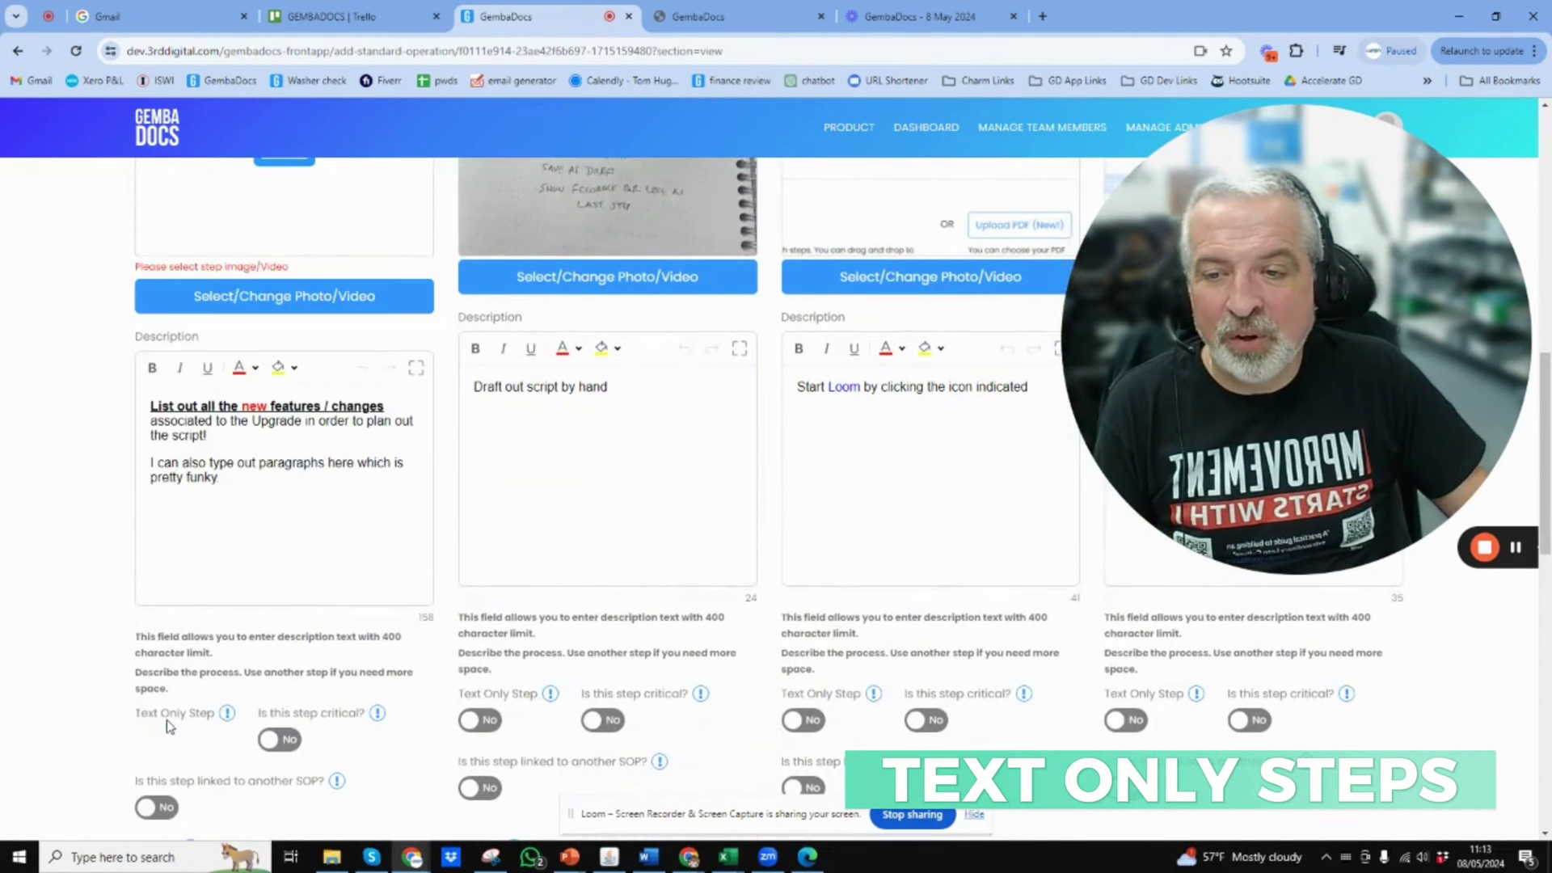
pyautogui.click(155, 738)
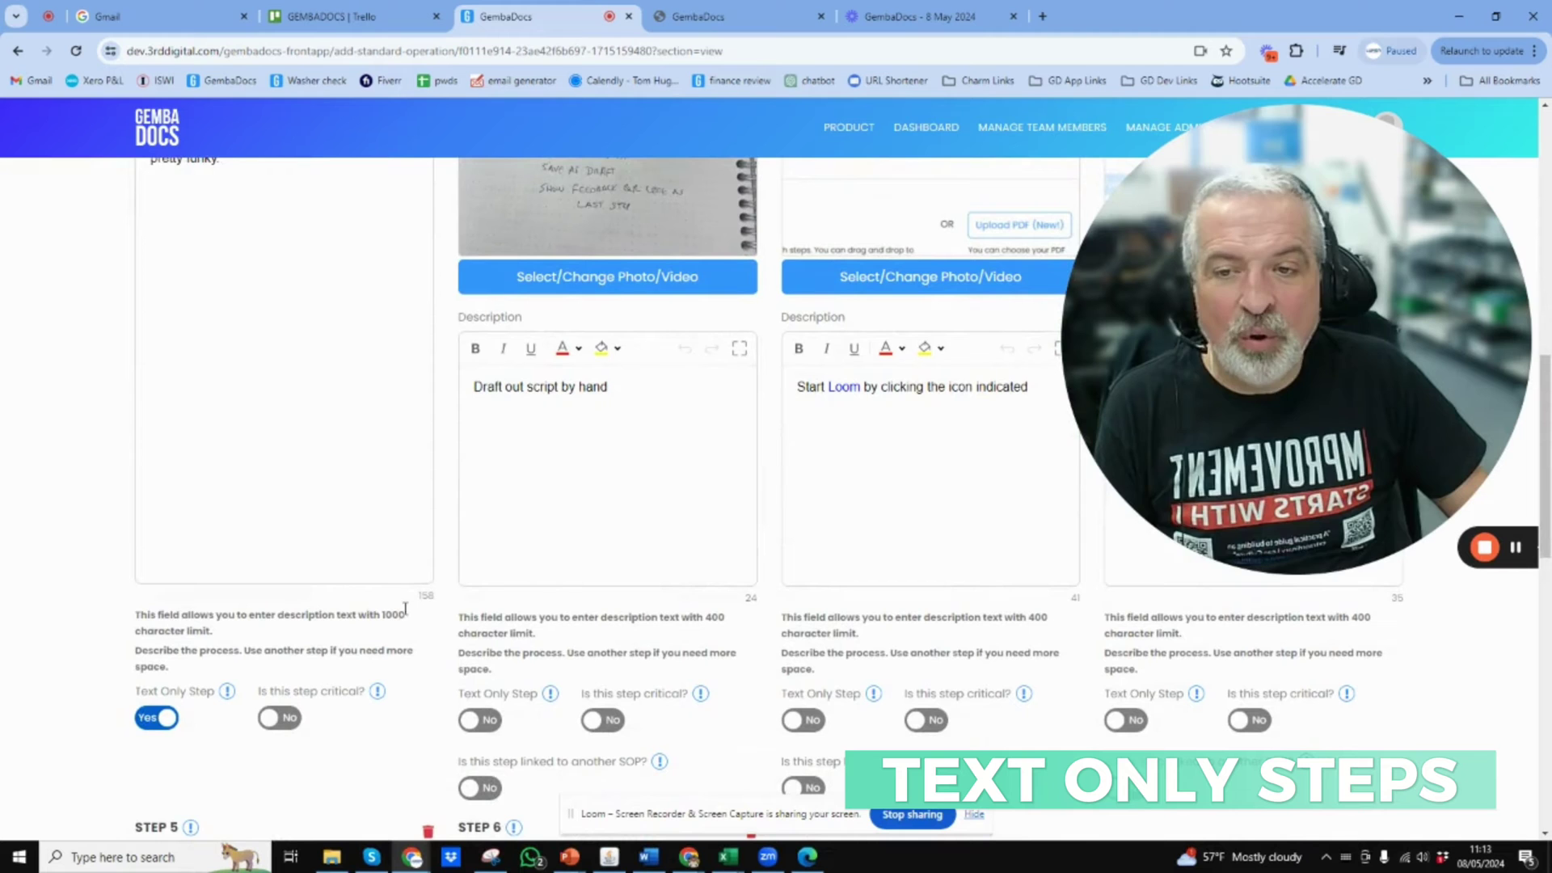
pyautogui.scroll(1, 409, 609)
pyautogui.scroll(2, 364, 583)
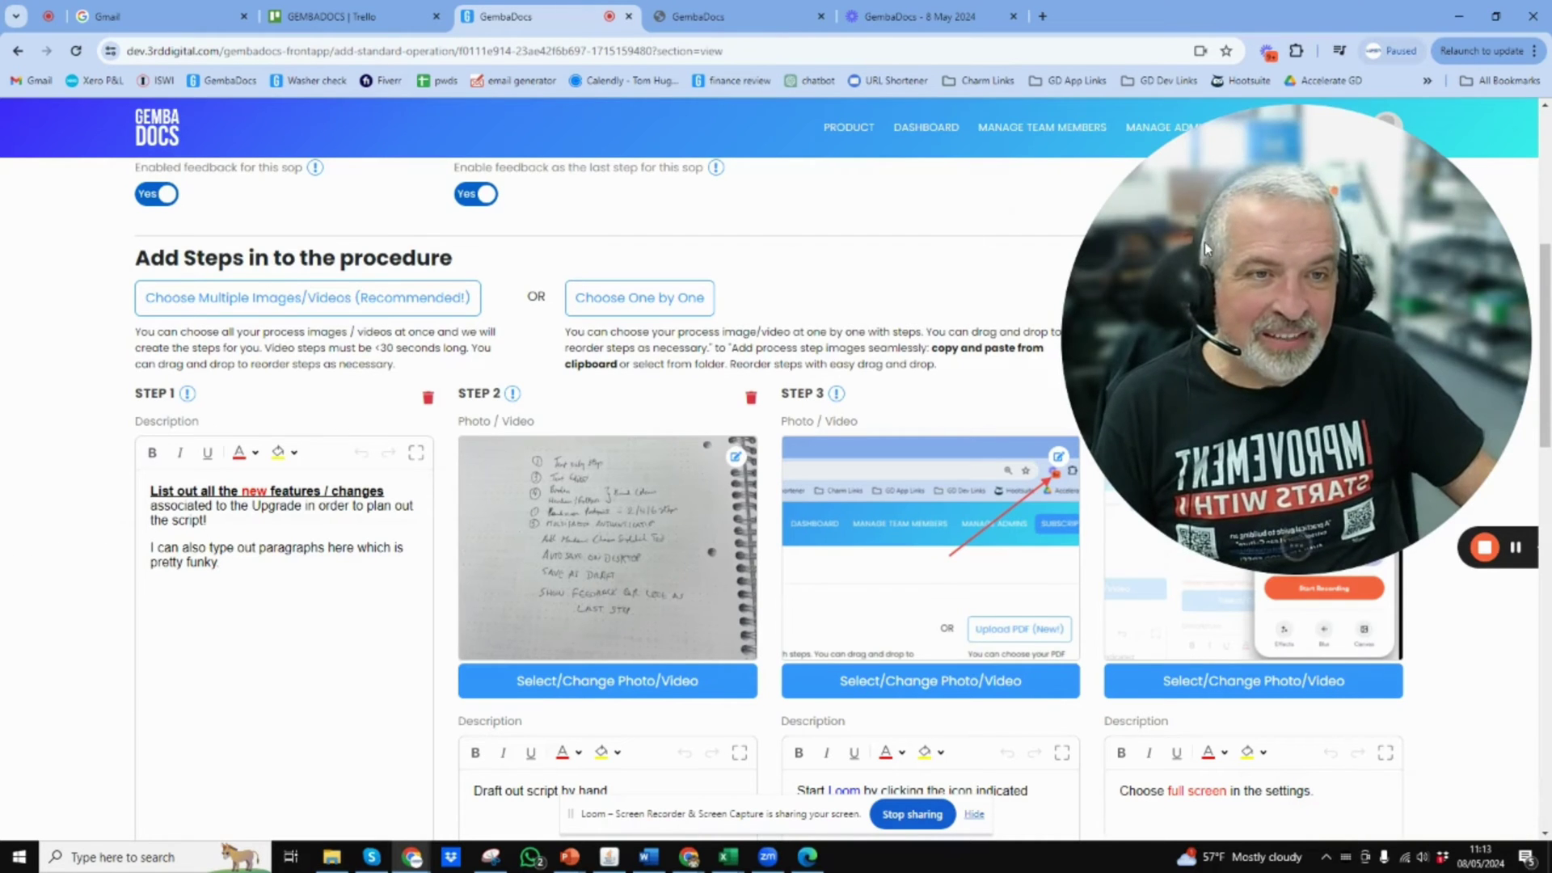
pyautogui.moveTo(1235, 260); pyautogui.dragTo(178, 298)
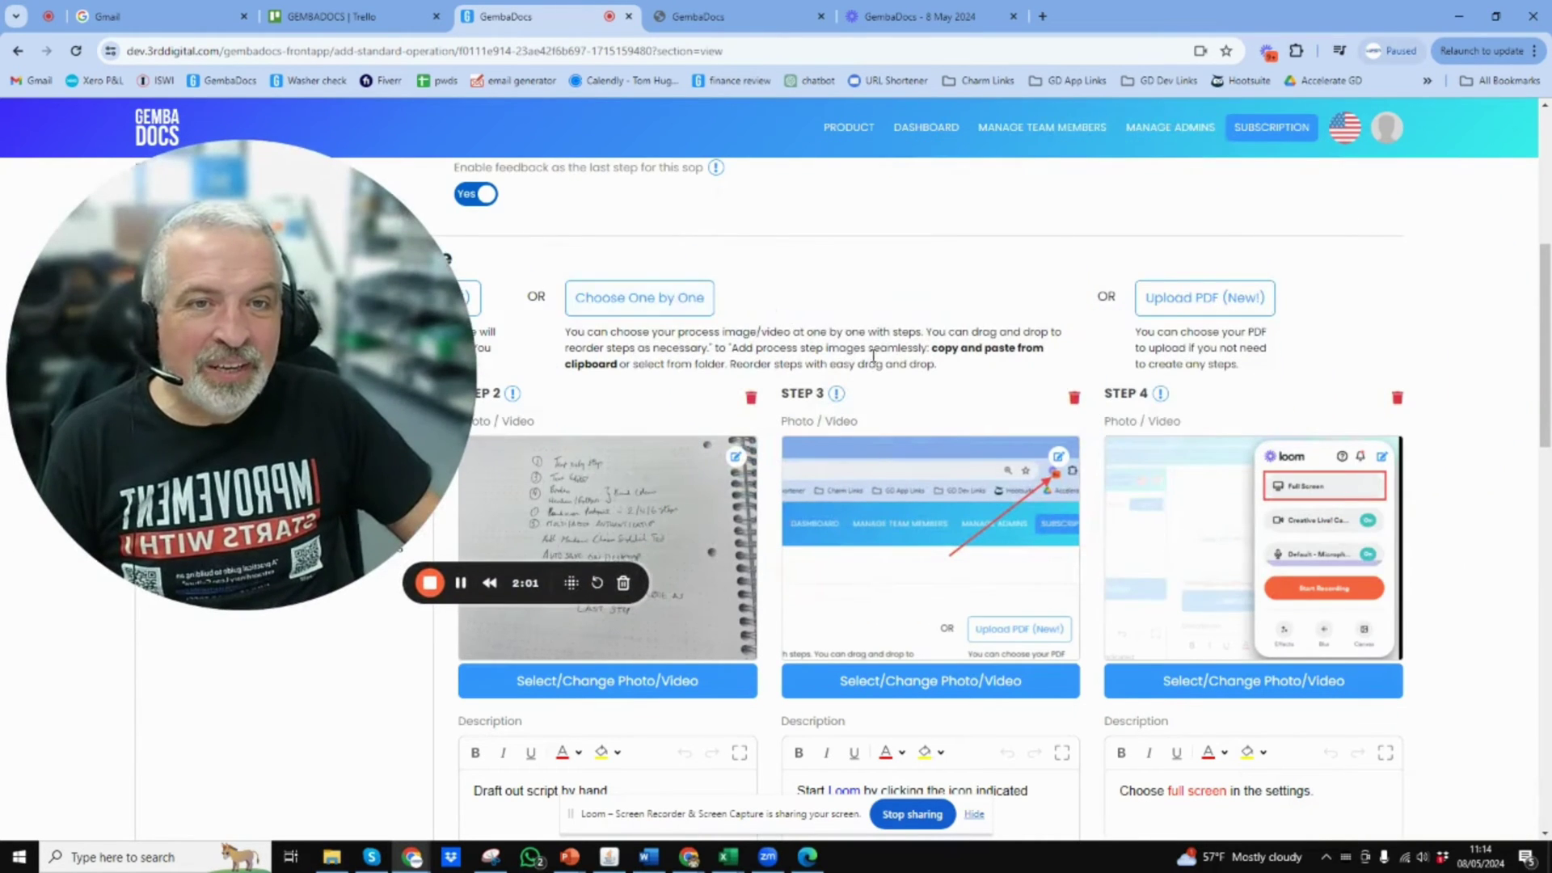
pyautogui.scroll(2, 976, 403)
pyautogui.scroll(2, 976, 402)
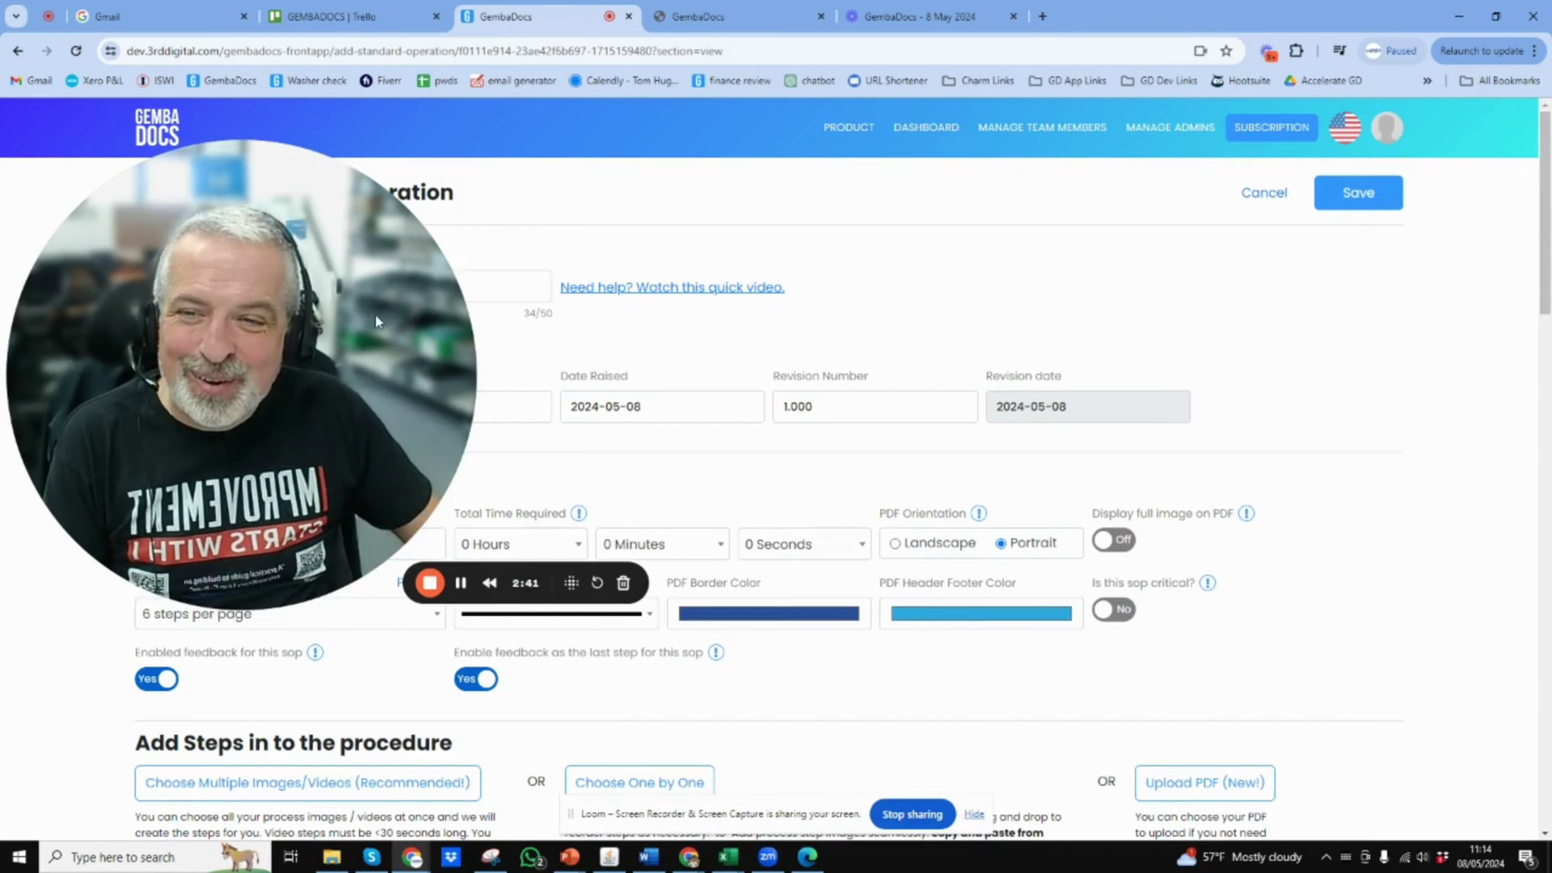
pyautogui.moveTo(370, 317); pyautogui.dragTo(1439, 224)
pyautogui.scroll(-2, 676, 443)
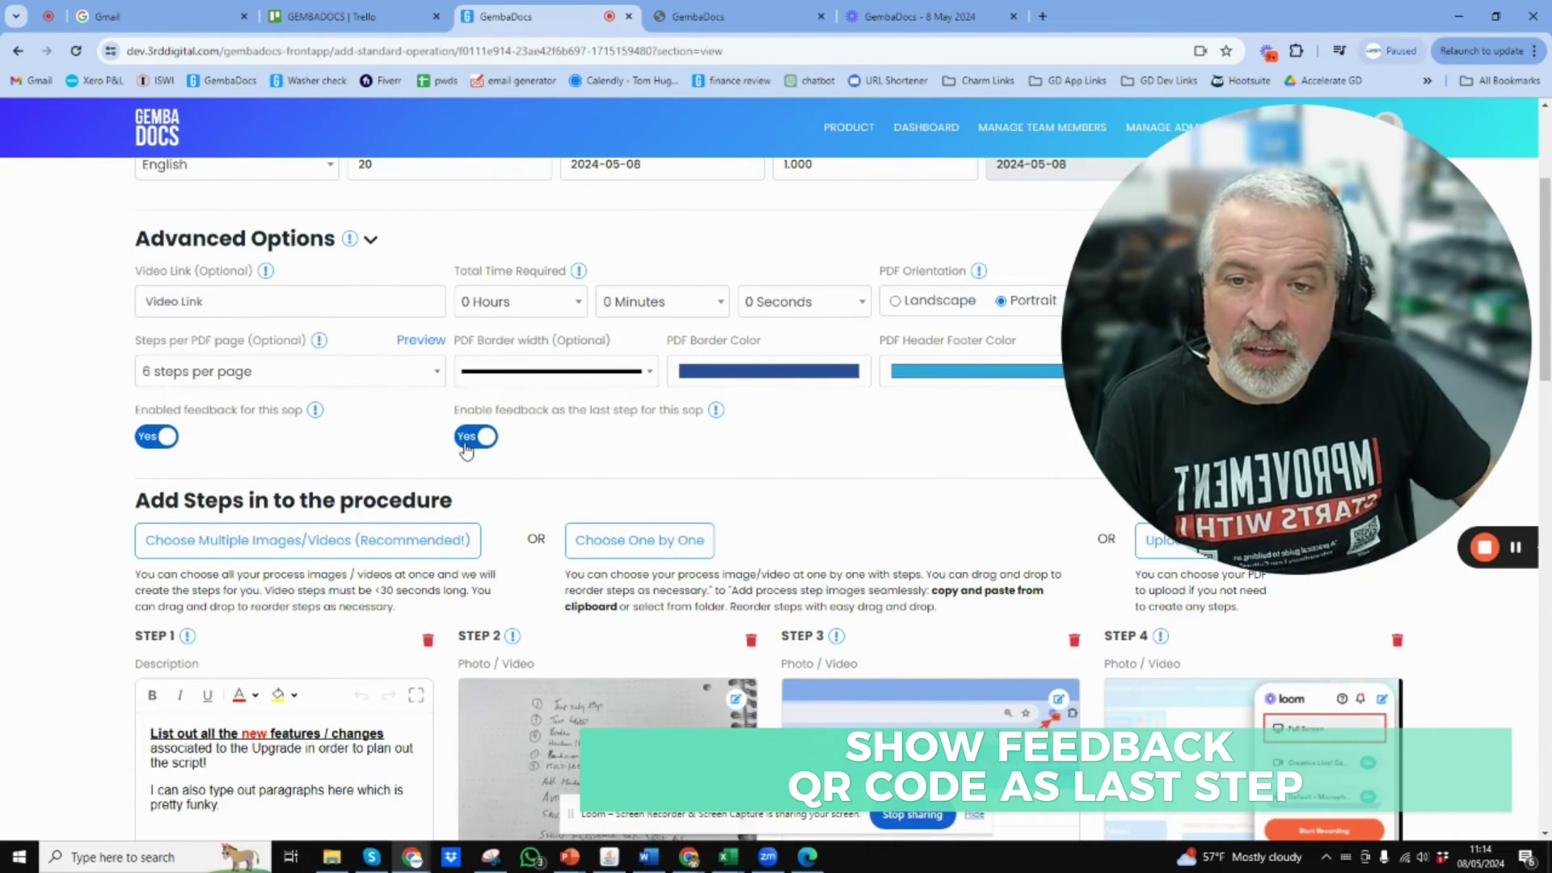
pyautogui.scroll(-2, 579, 467)
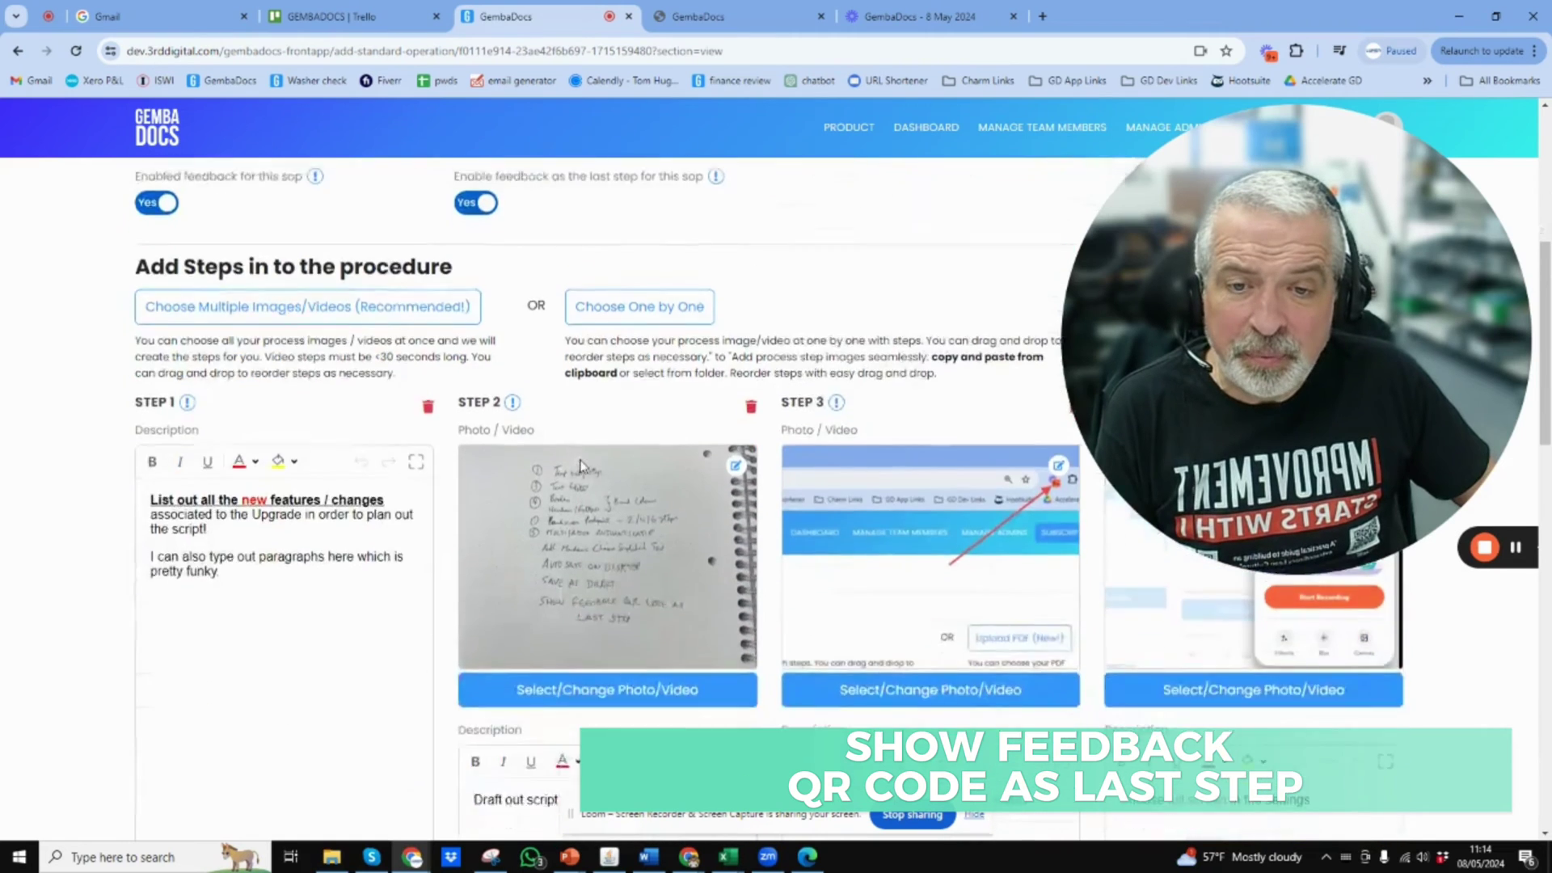
pyautogui.scroll(3, 580, 467)
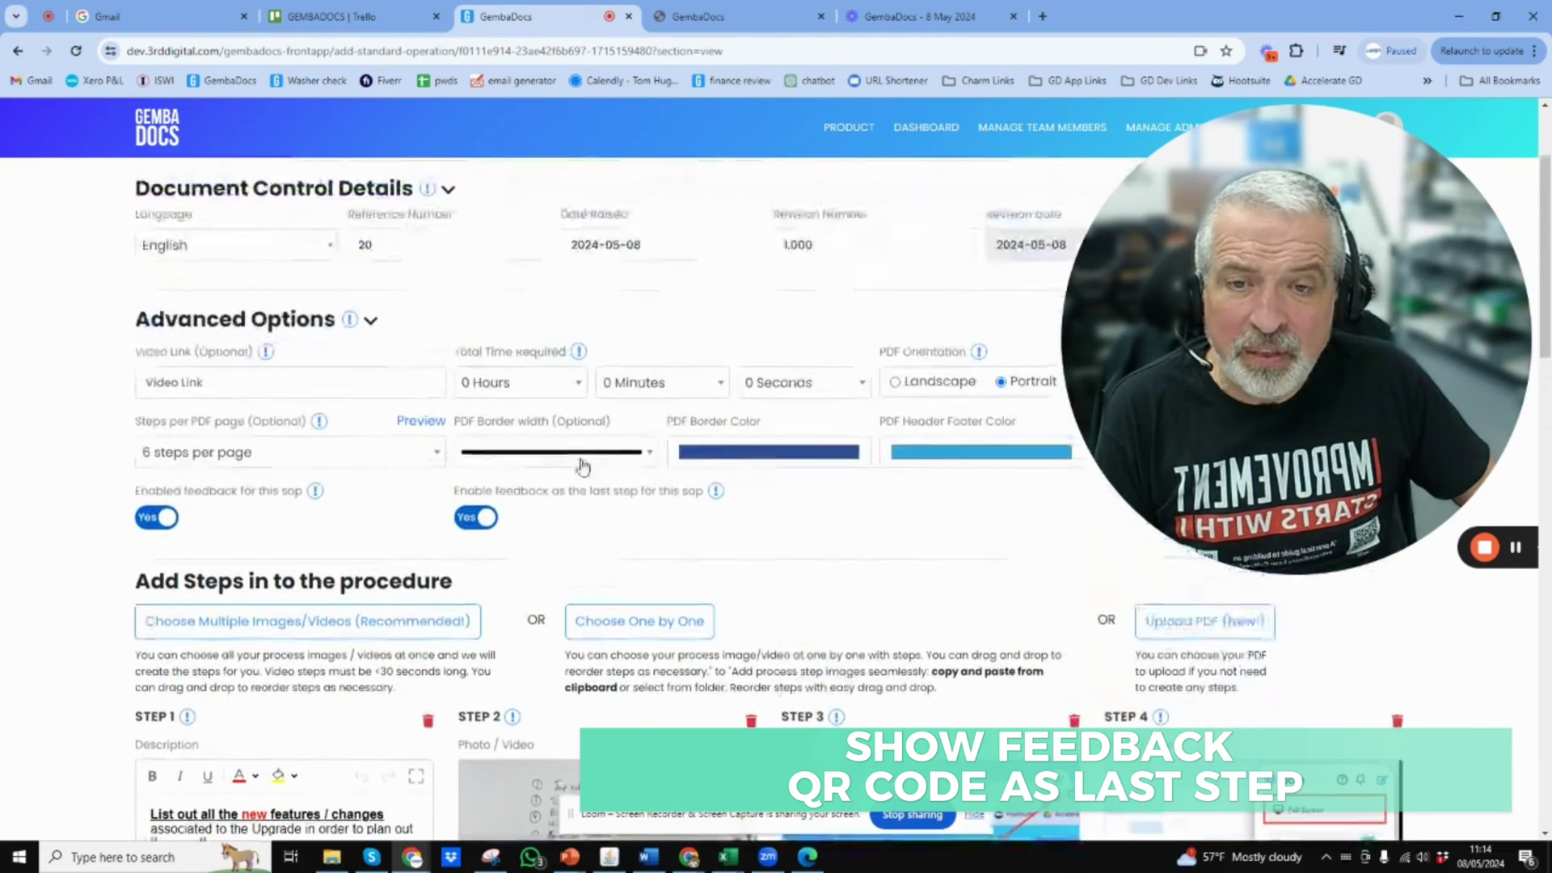
# Show page 2 of the generated PDF, where step 7 is the feedback QR code.
pyautogui.click(746, 25)
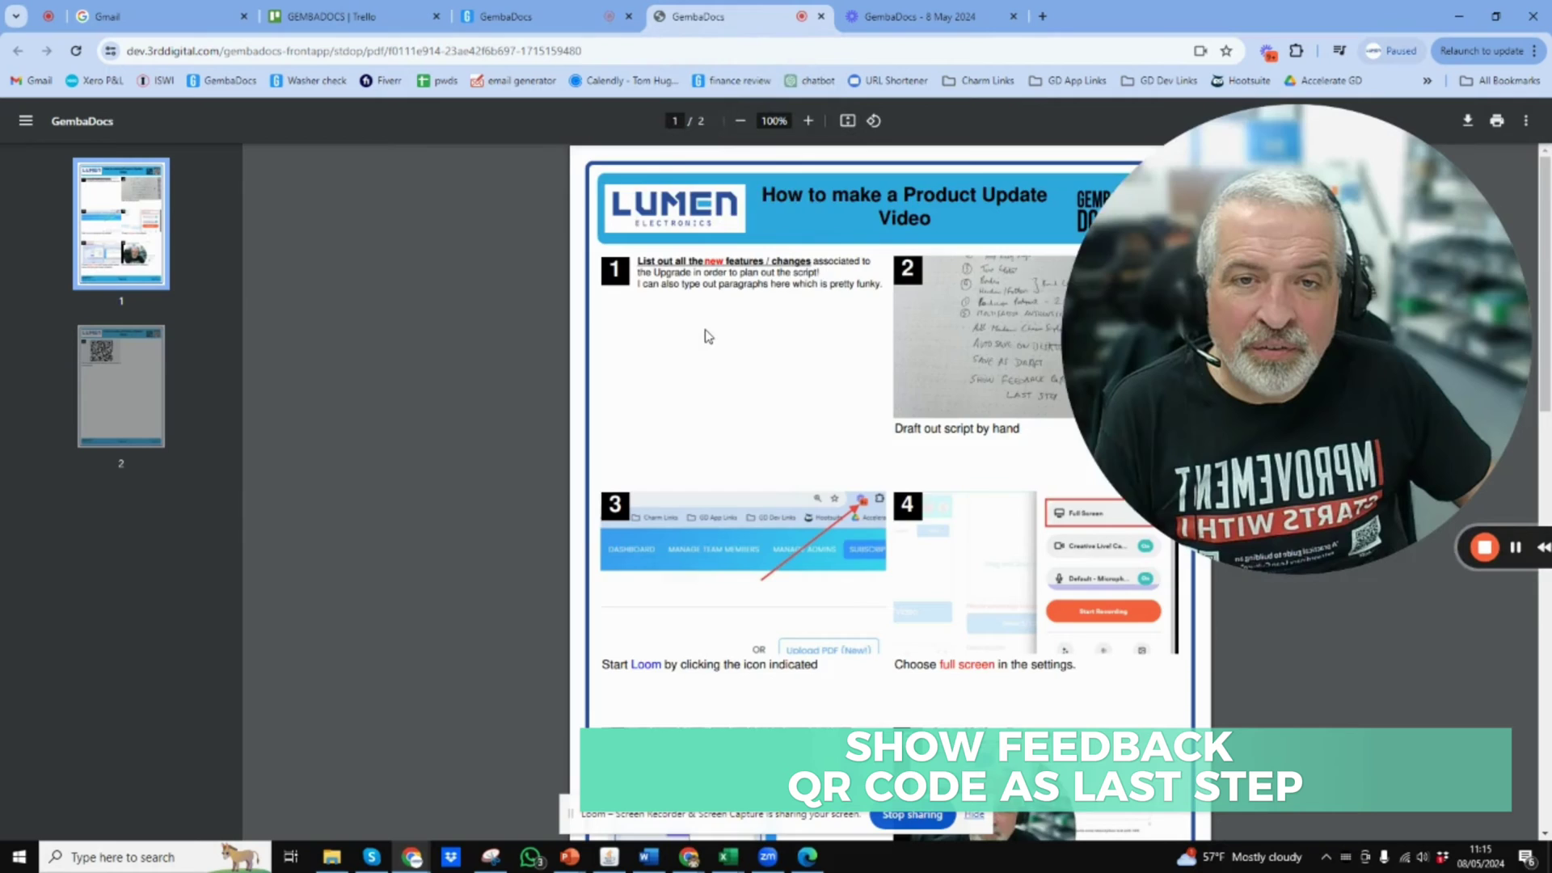
pyautogui.scroll(-3, 705, 330)
pyautogui.scroll(-2, 704, 330)
pyautogui.scroll(-2, 705, 331)
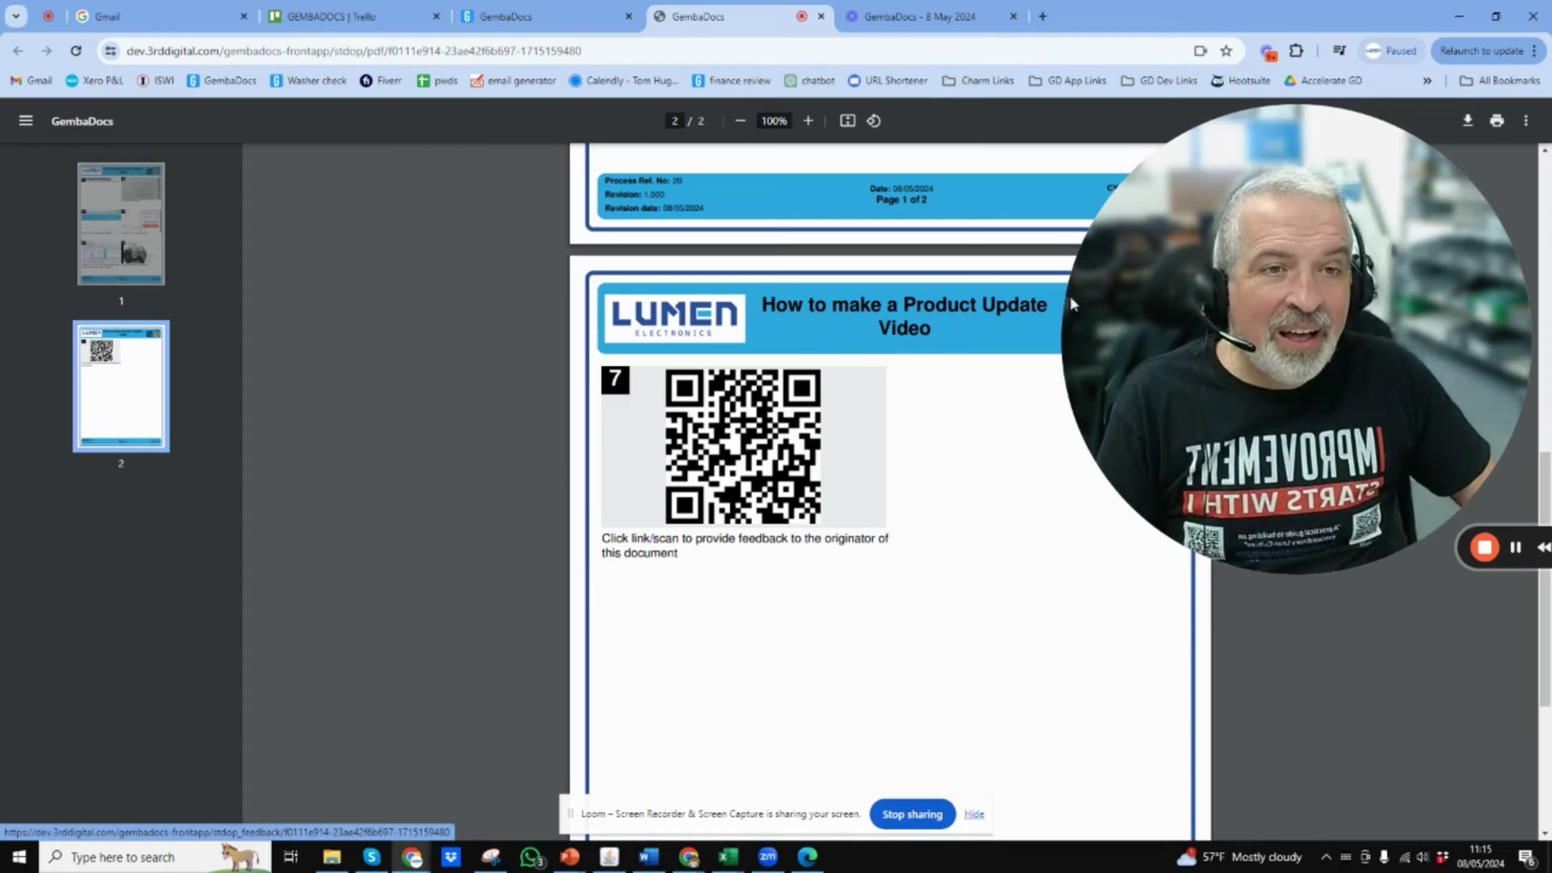
pyautogui.moveTo(1223, 283)
pyautogui.mouseDown()
pyautogui.moveTo(1083, 303)
pyautogui.moveTo(168, 325)
pyautogui.mouseUp()
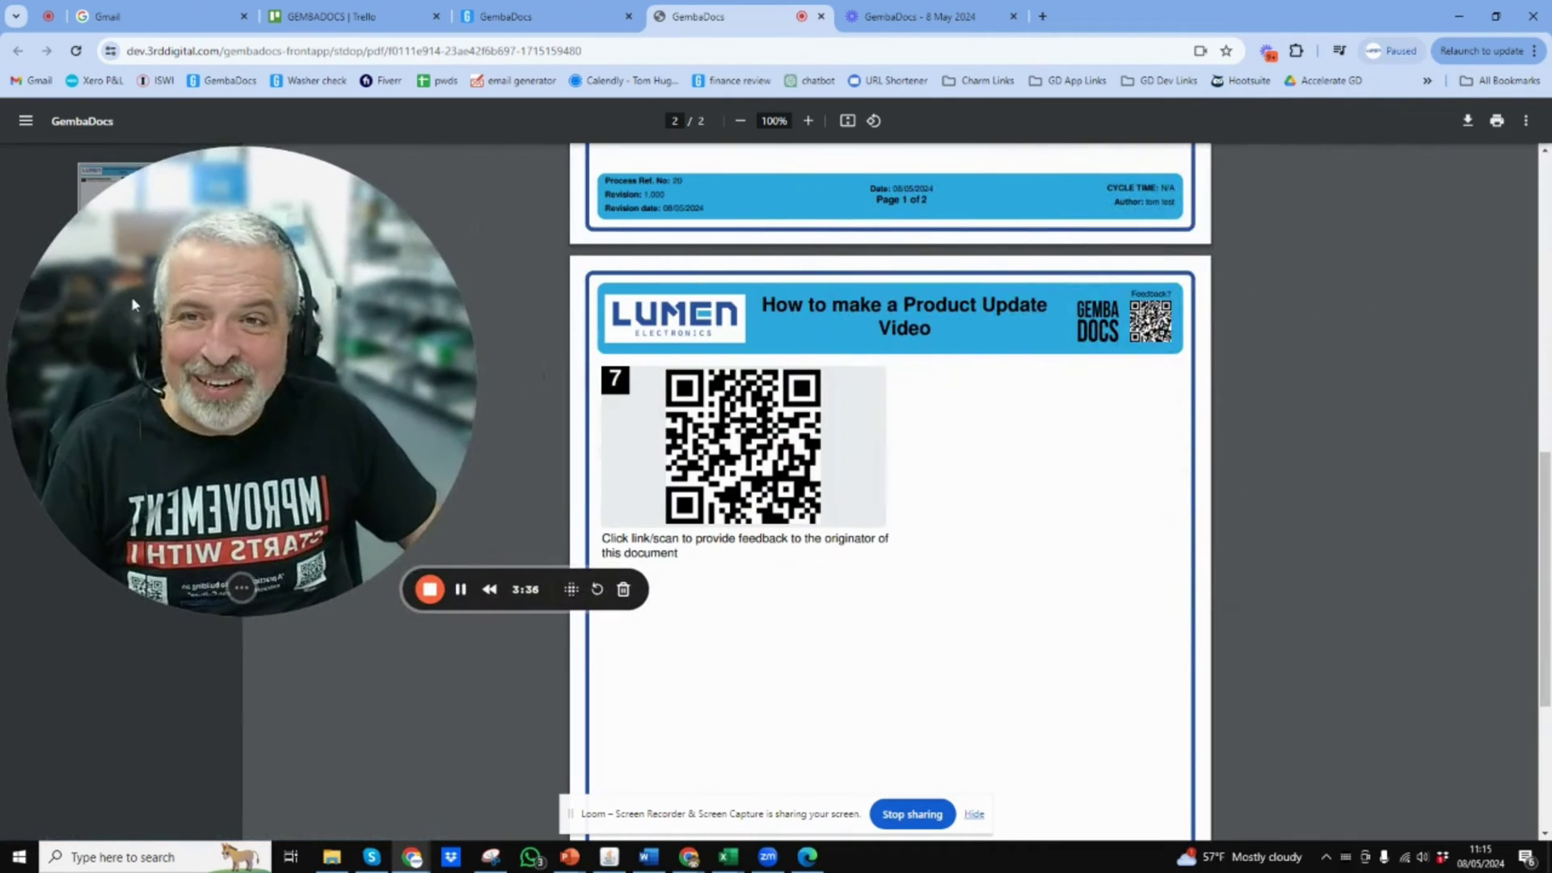
# Go from the SOP edit form through account Settings to the 2 Step Authentication page.
pyautogui.click(509, 19)
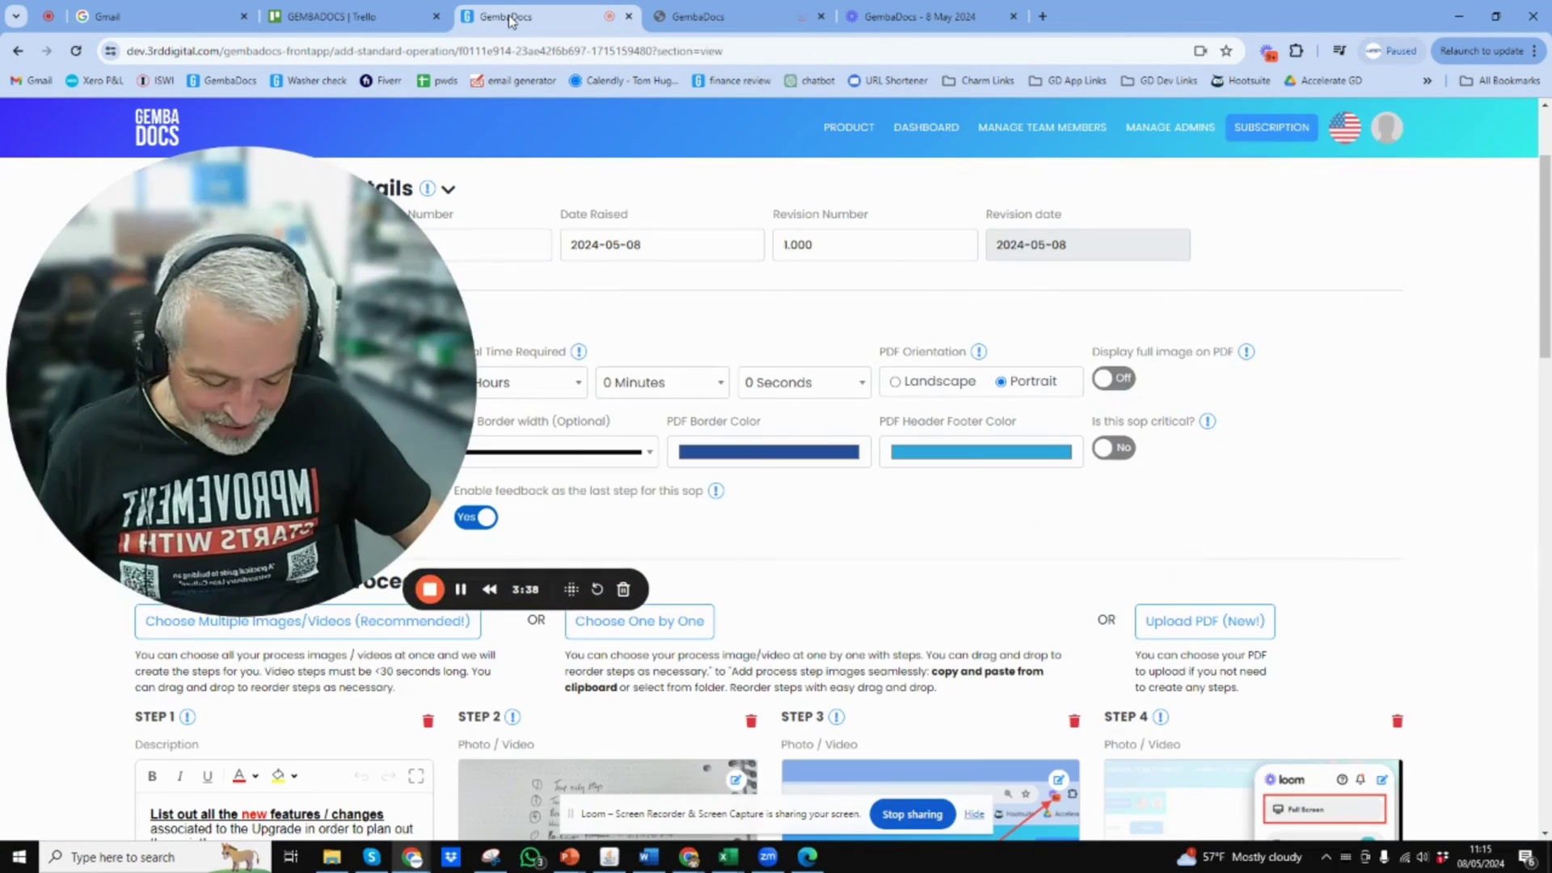
pyautogui.click(1387, 128)
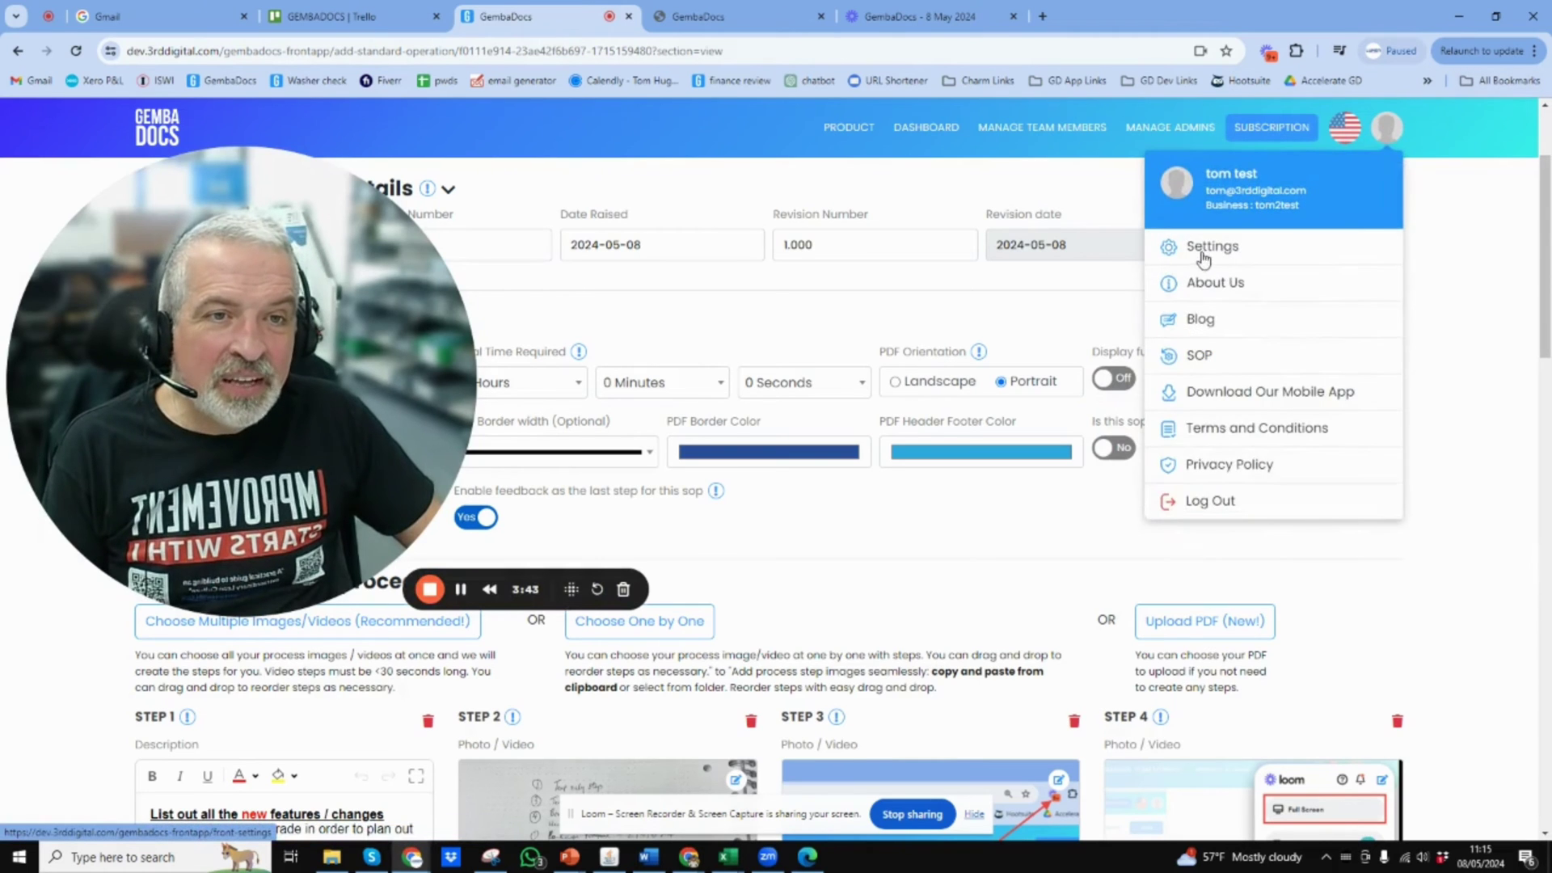
pyautogui.click(1303, 247)
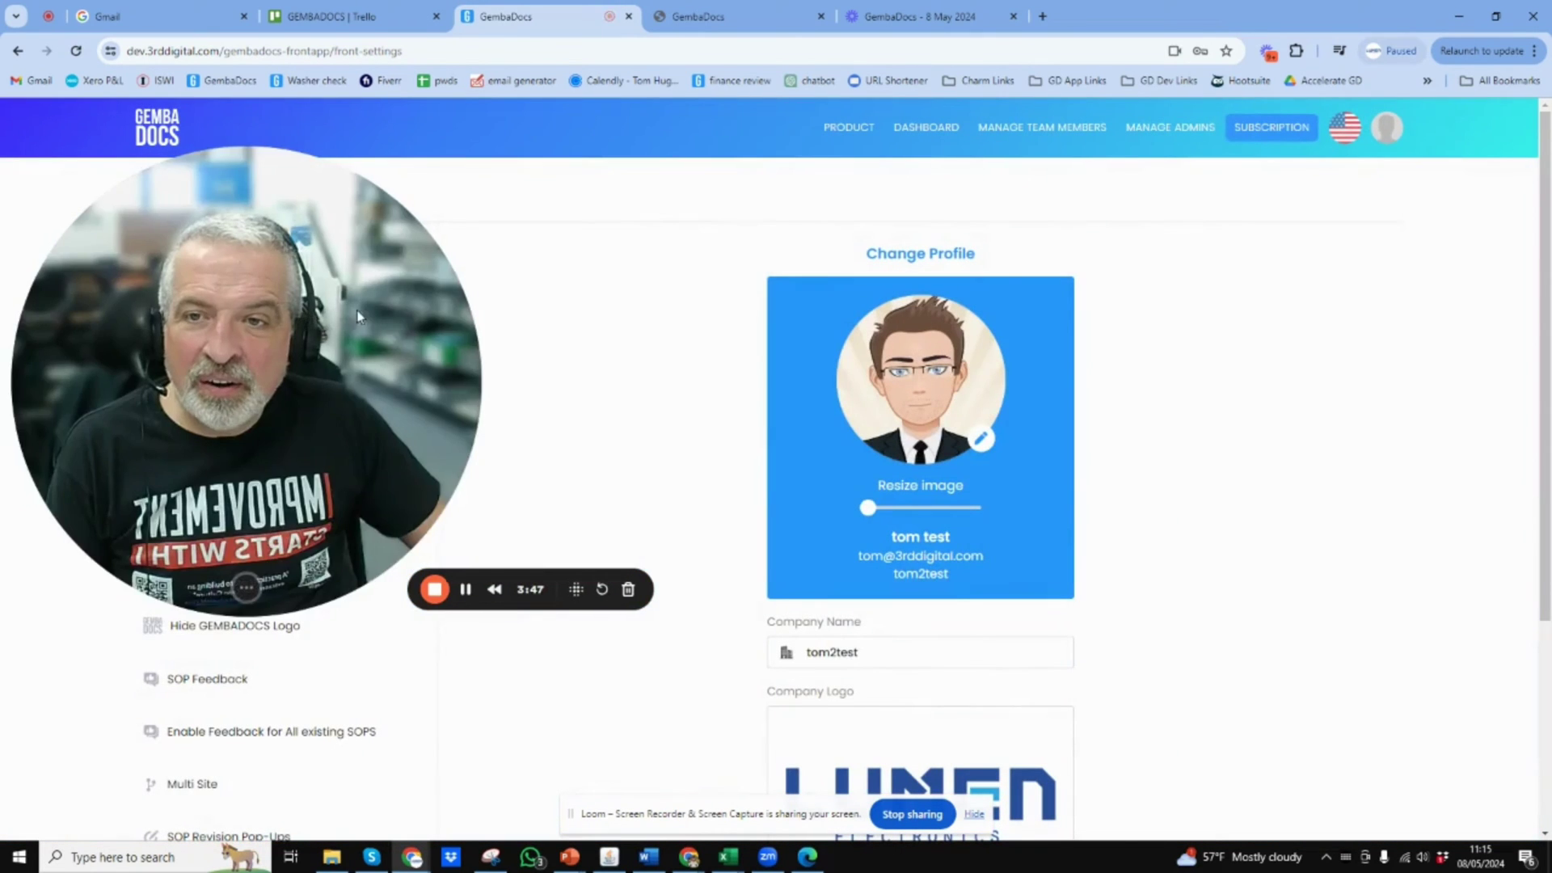
pyautogui.moveTo(328, 312); pyautogui.dragTo(1314, 327)
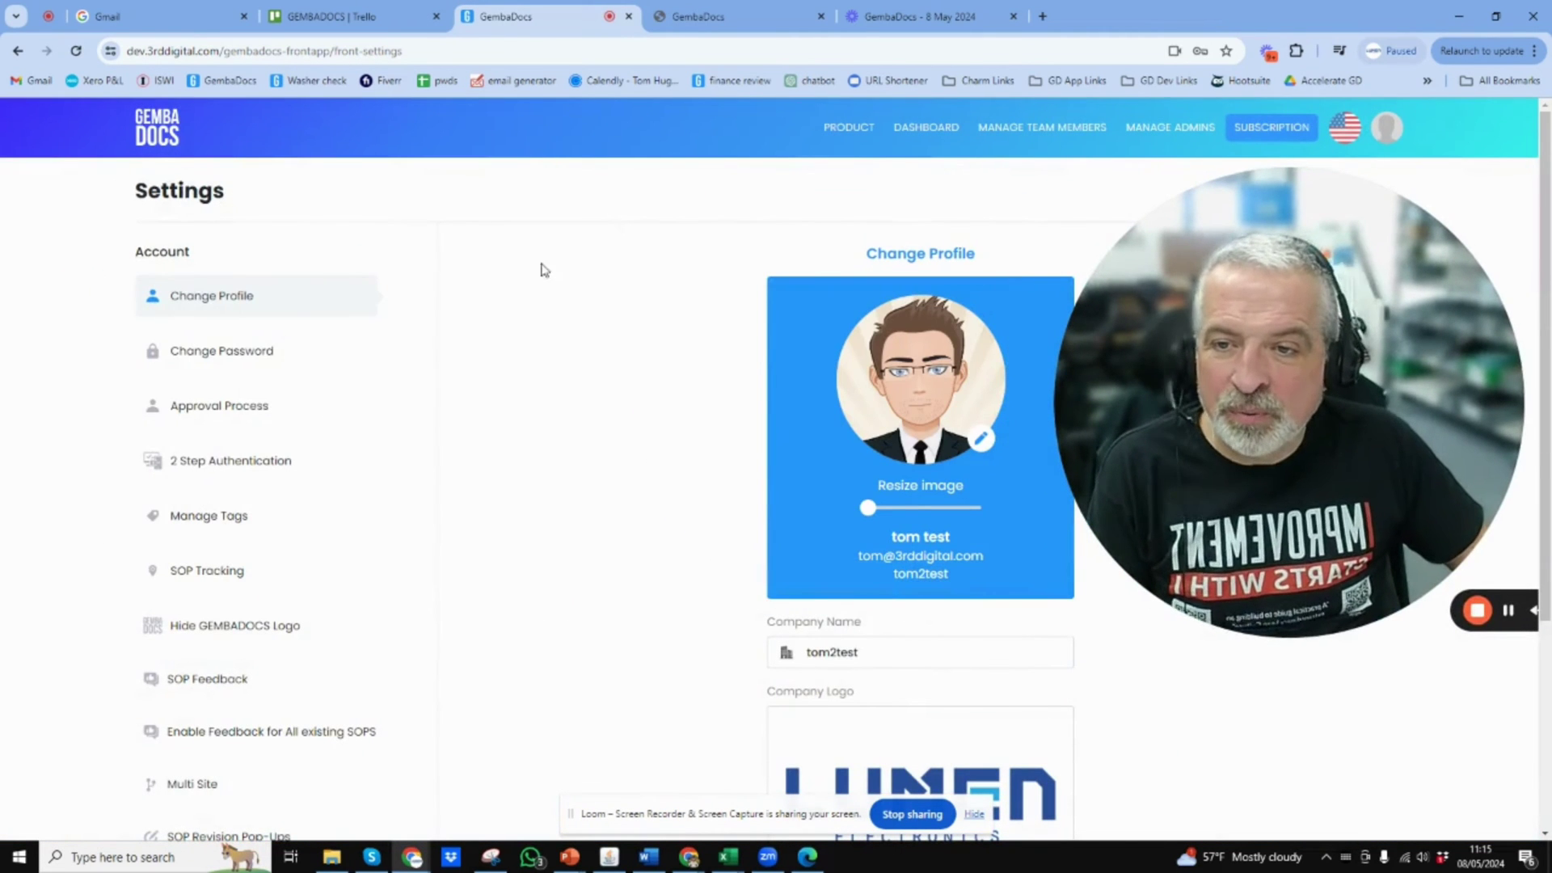
pyautogui.click(242, 468)
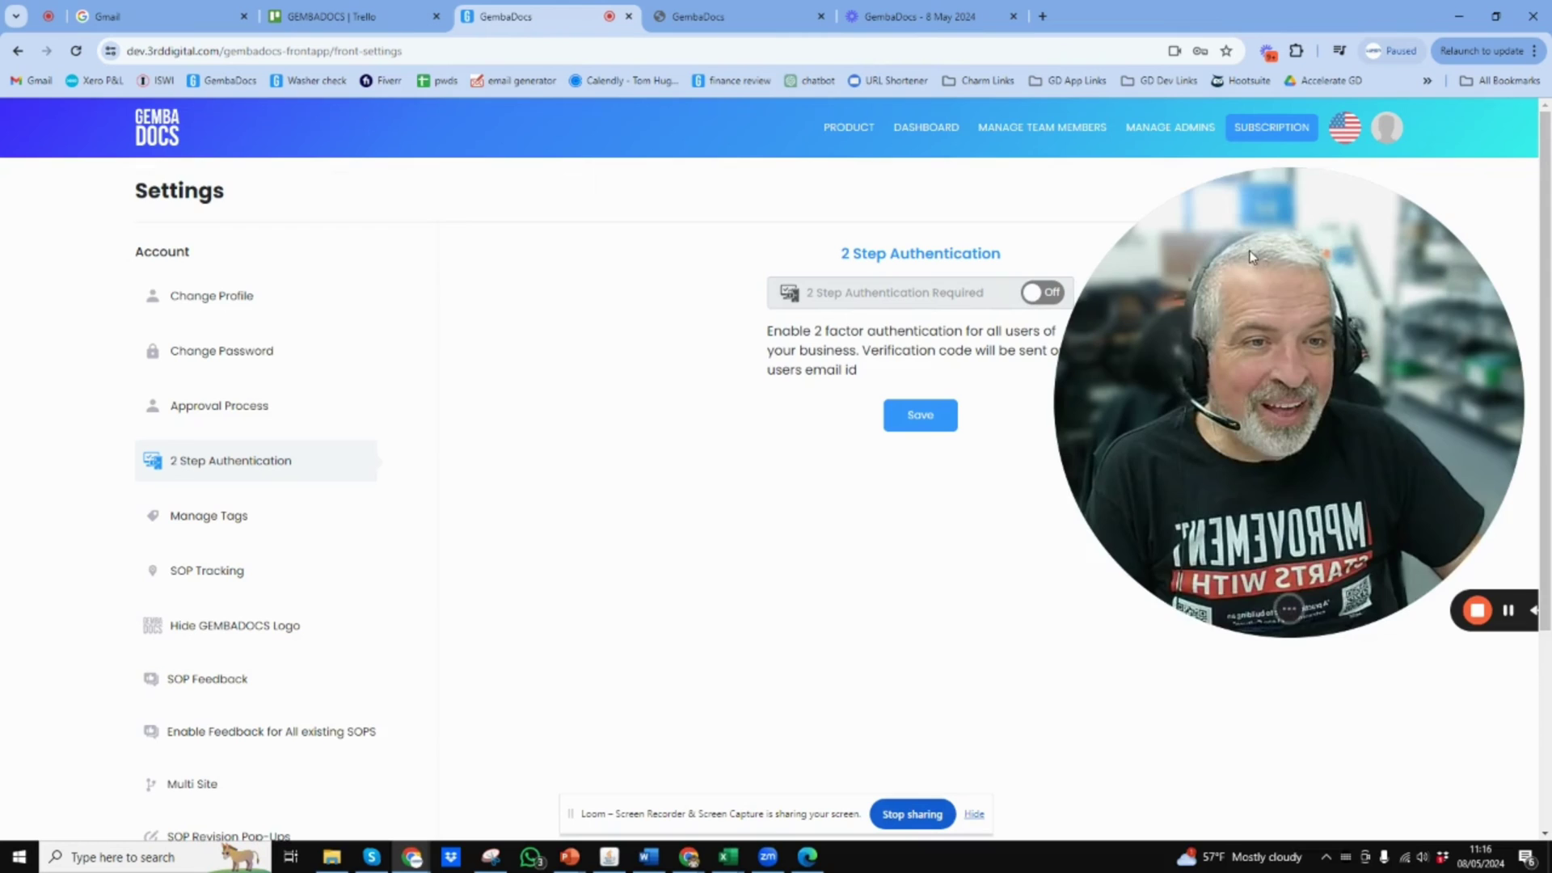
pyautogui.moveTo(1252, 256); pyautogui.dragTo(219, 232)
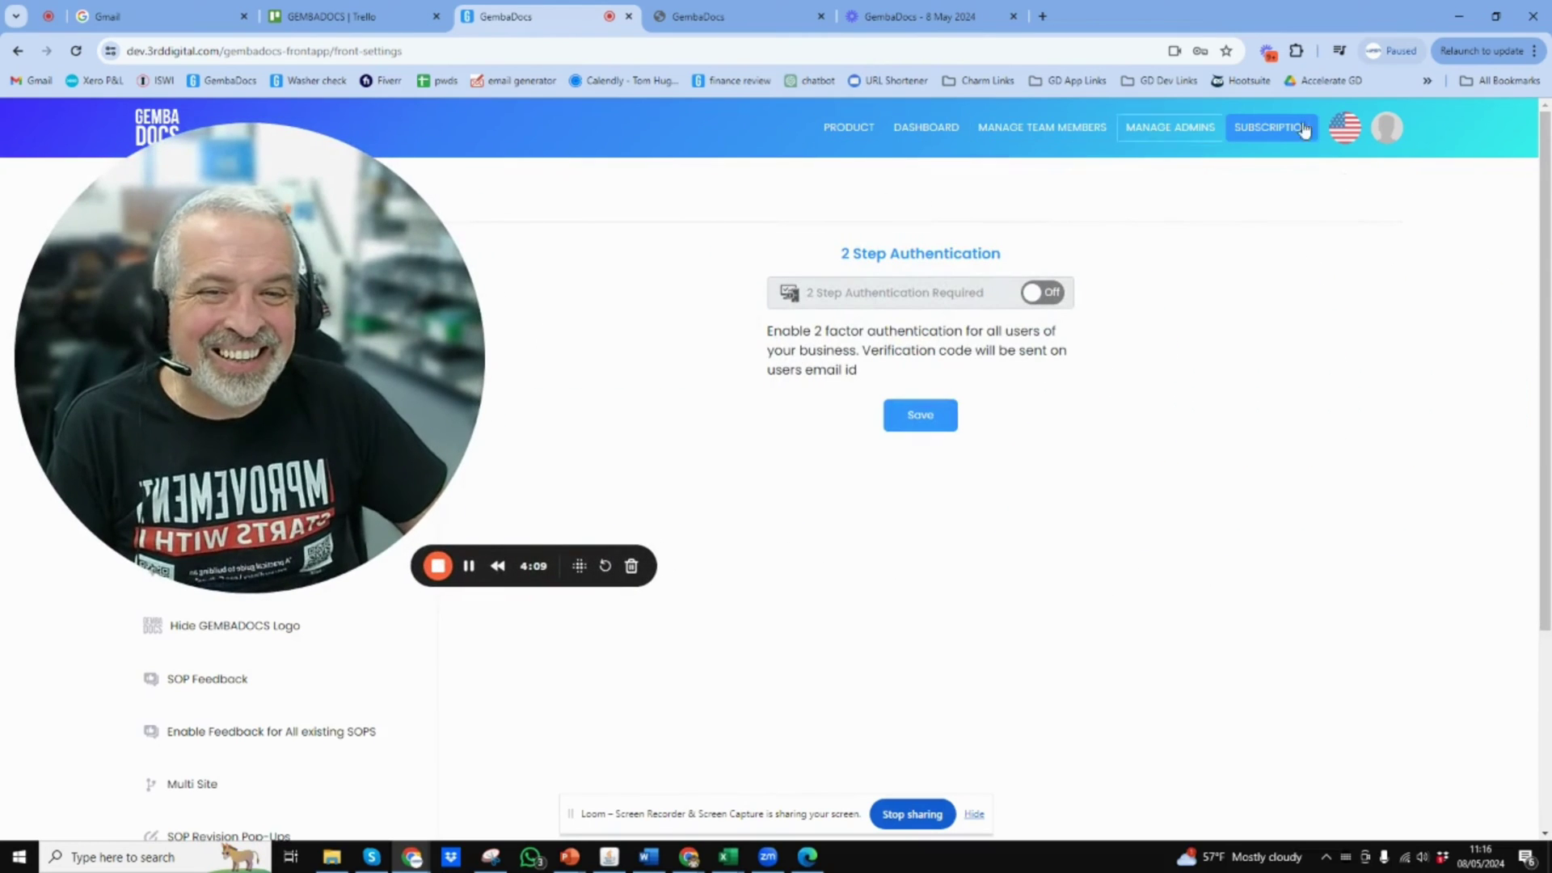
# Open the Change Language dialog from the US flag, with English selected.
pyautogui.click(1343, 129)
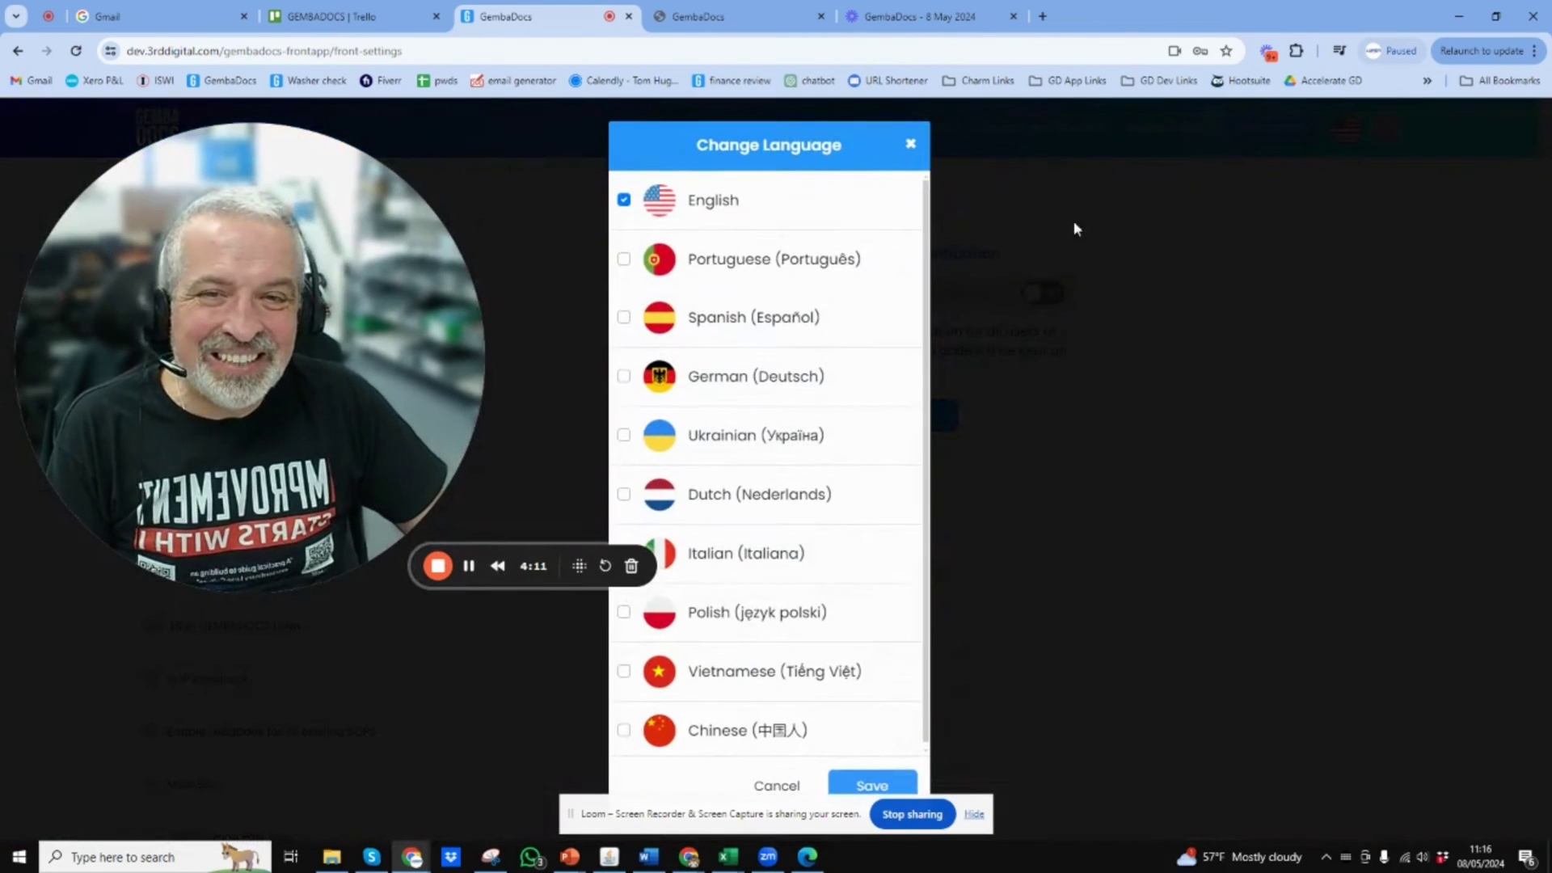
pyautogui.scroll(-1, 849, 207)
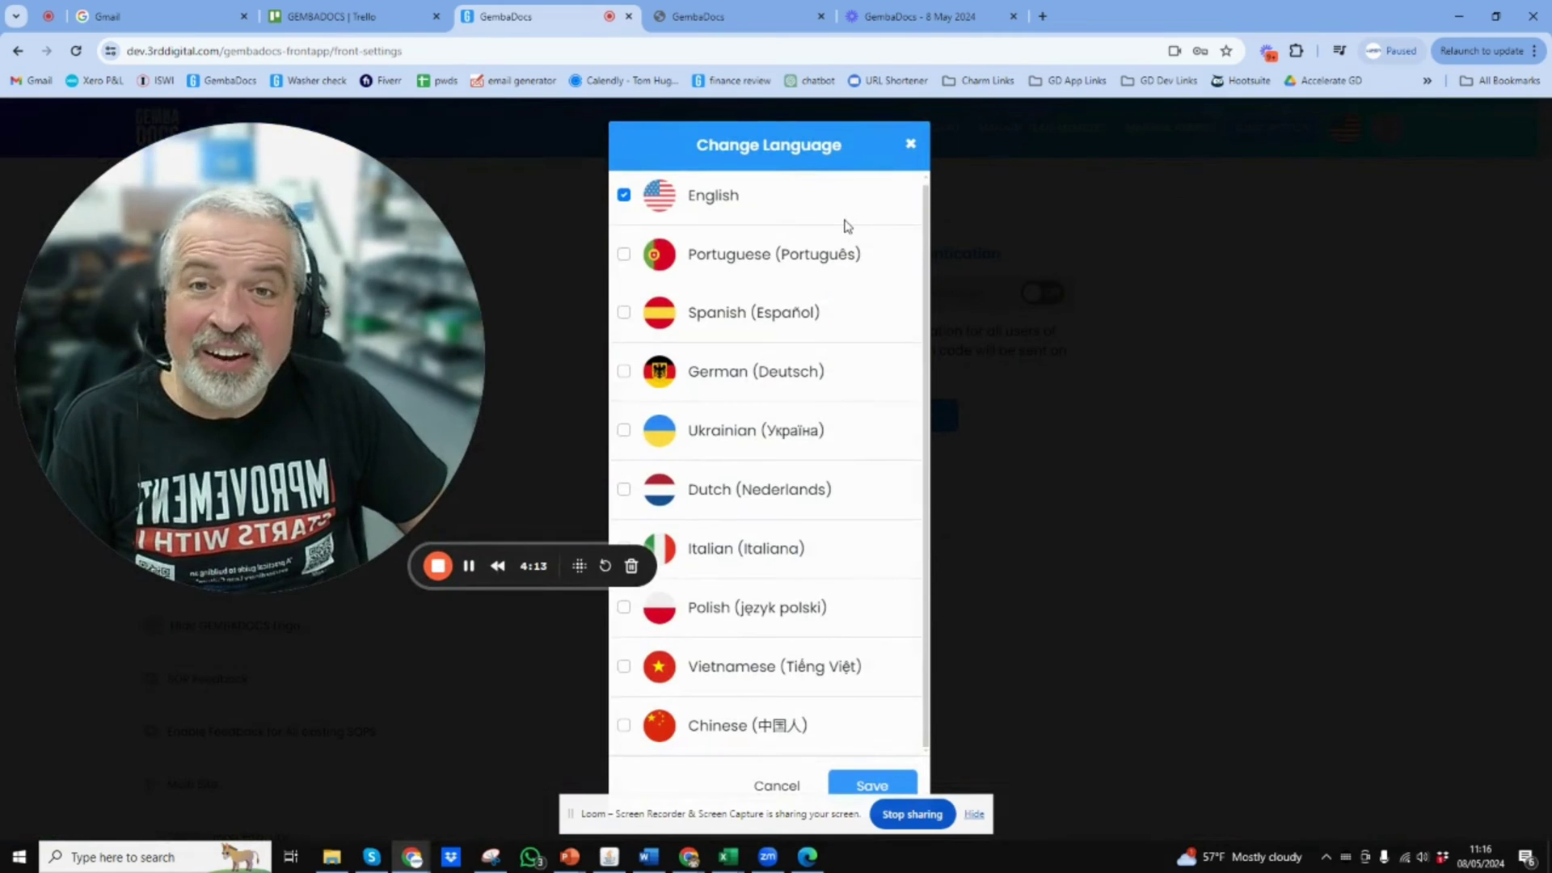